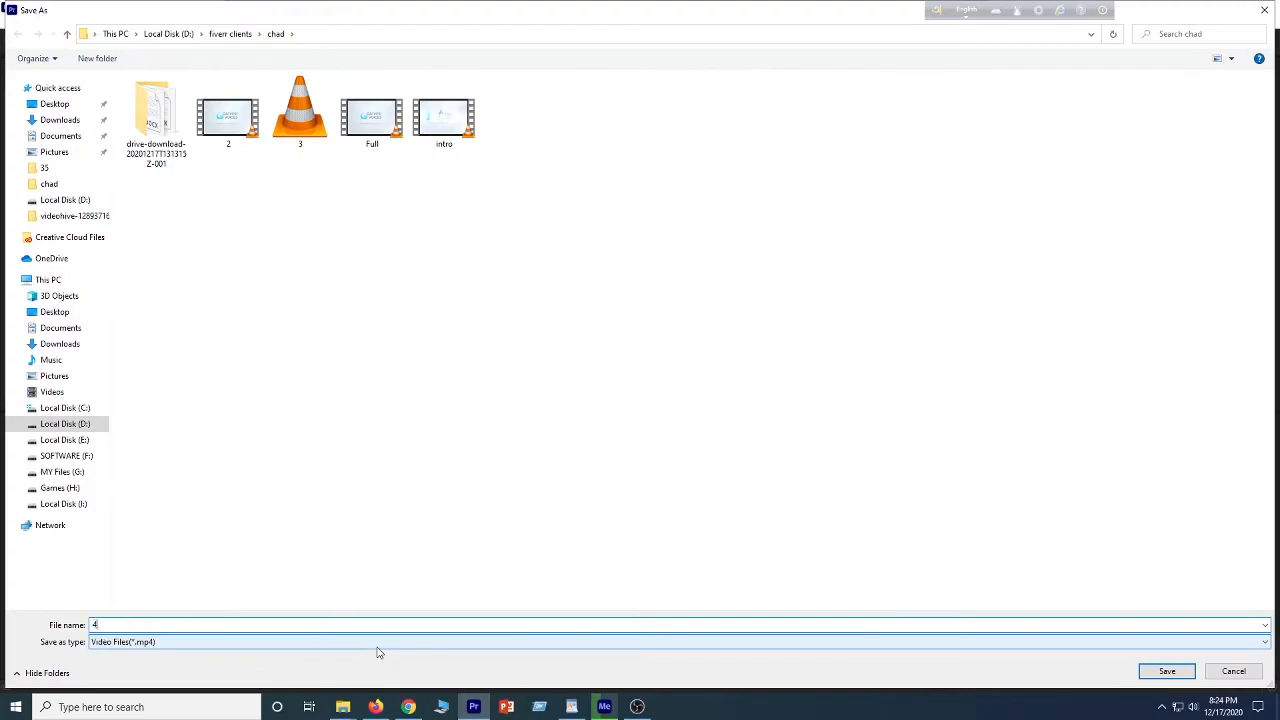
Step: Save the export under the file name 4, add it to the Media Encoder queue and return to Premiere Pro
{"action": "key", "text": "Return"}
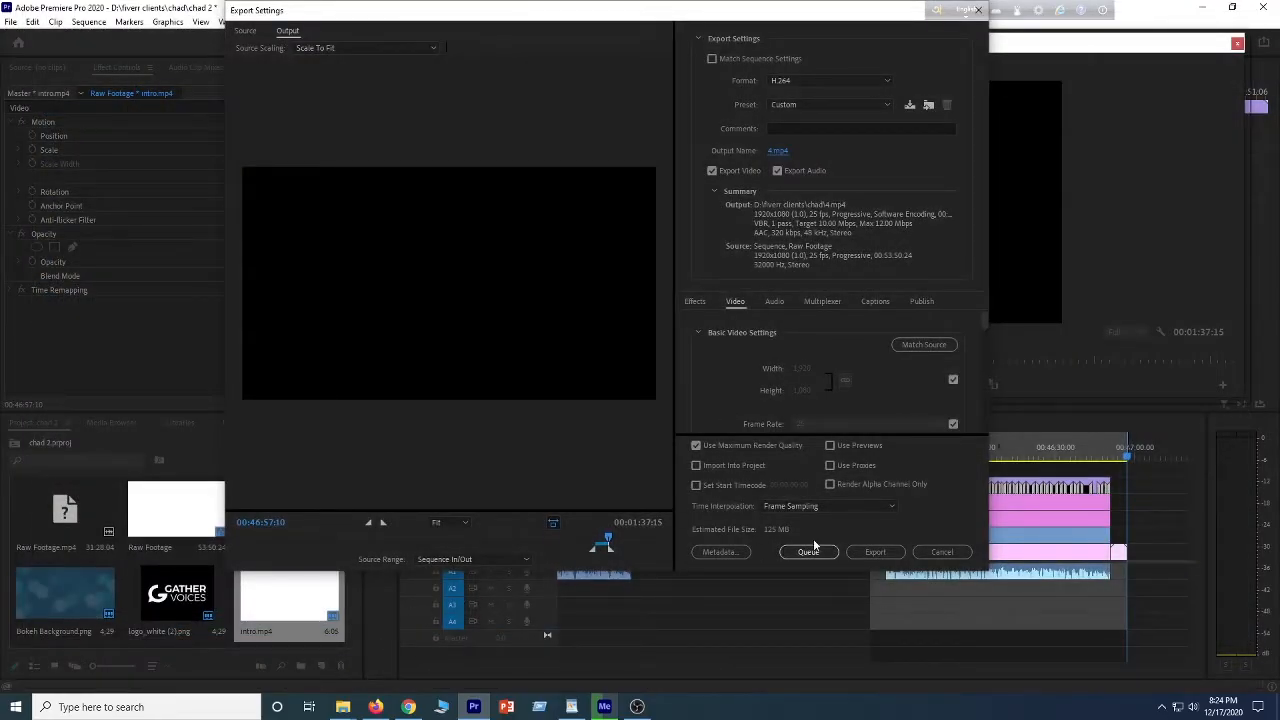
{"action": "left_click", "coordinate": [812, 549]}
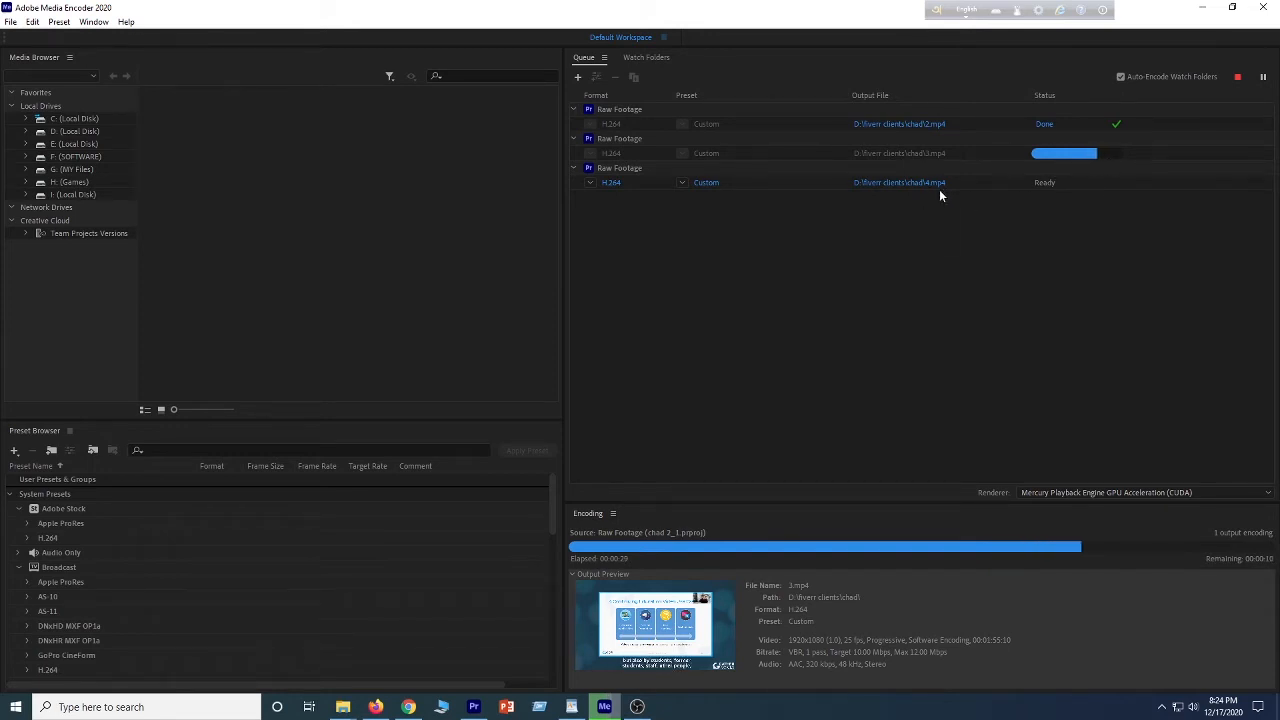
{"action": "left_click", "coordinate": [474, 706]}
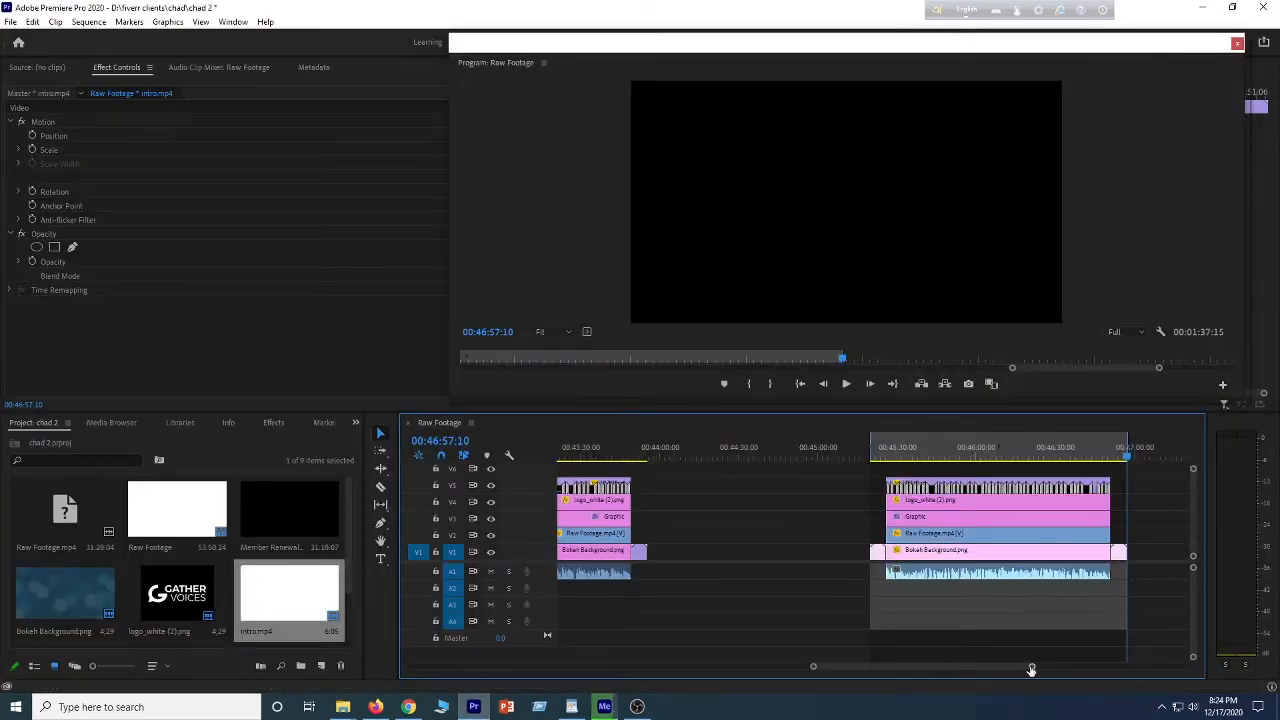
{"action": "left_click_drag", "start_coordinate": [1031, 666], "coordinate": [1145, 666]}
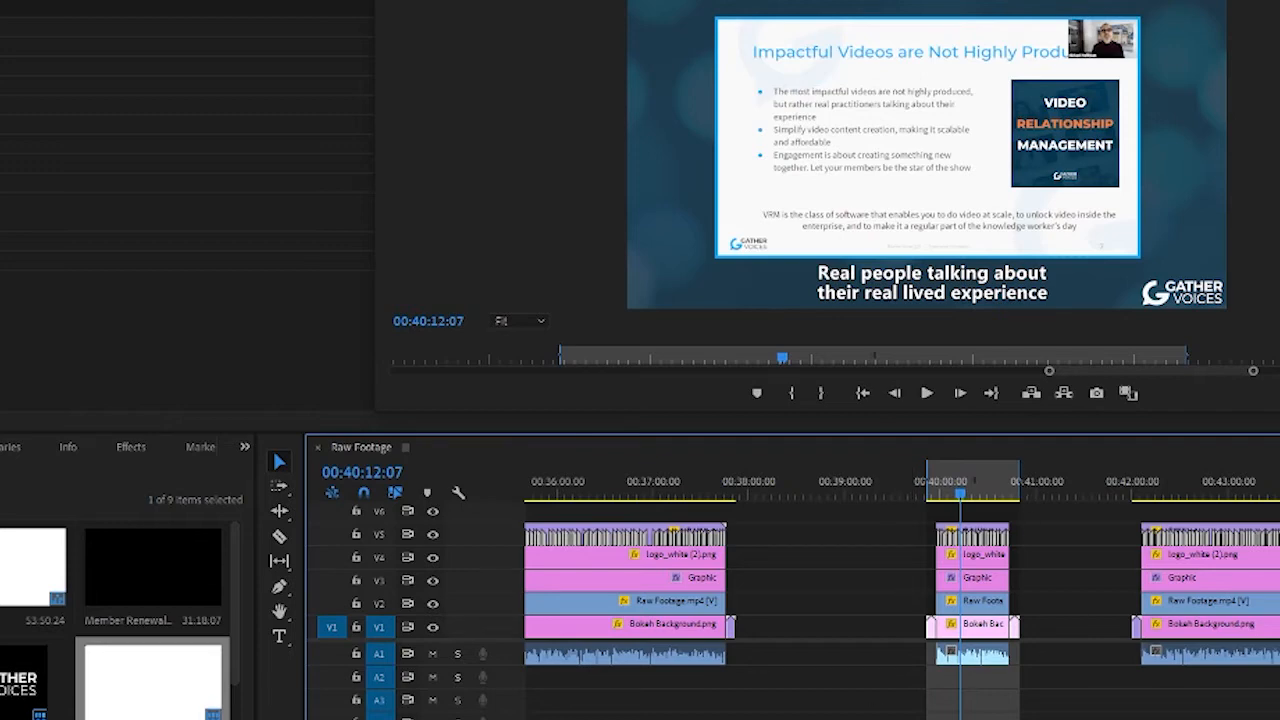
Step: Review the export settings for the marked range around 00:40:12:07 and close them without exporting
{"action": "key", "text": "minus"}
{"action": "key", "text": "minus"}
{"action": "key", "text": "minus"}
{"action": "key", "text": "minus"}
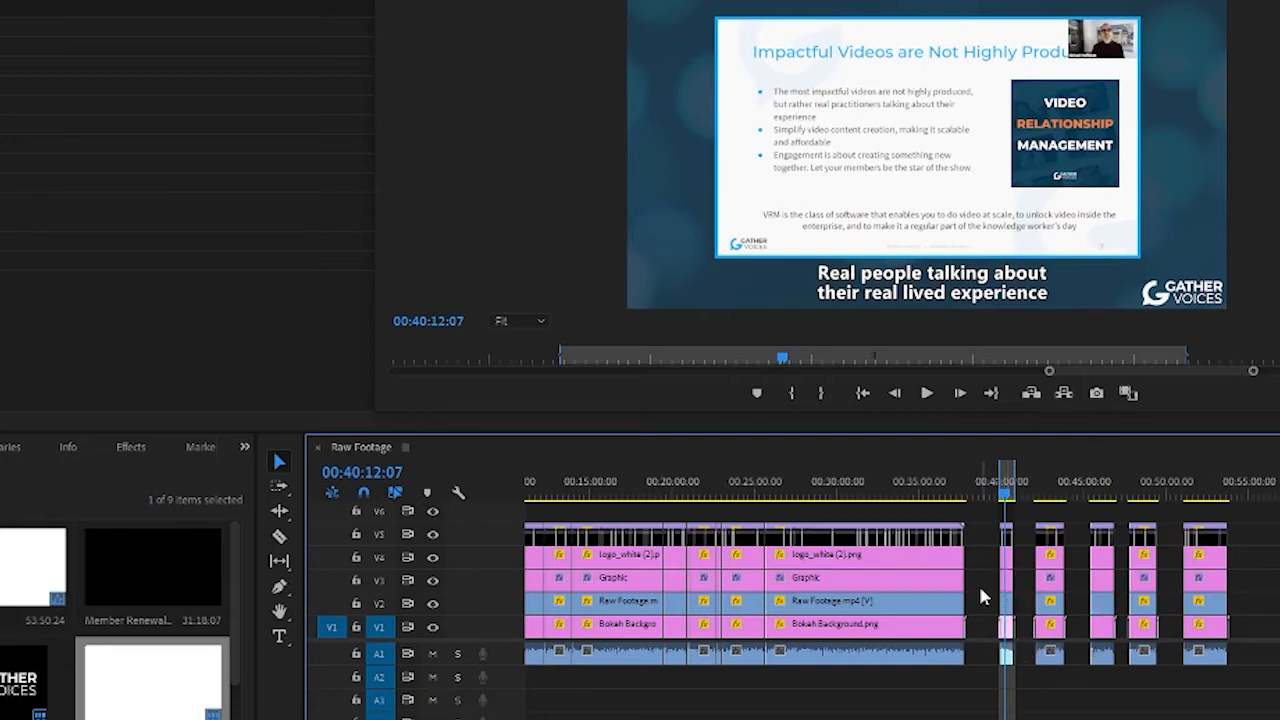
{"action": "key", "text": "ctrl+m"}
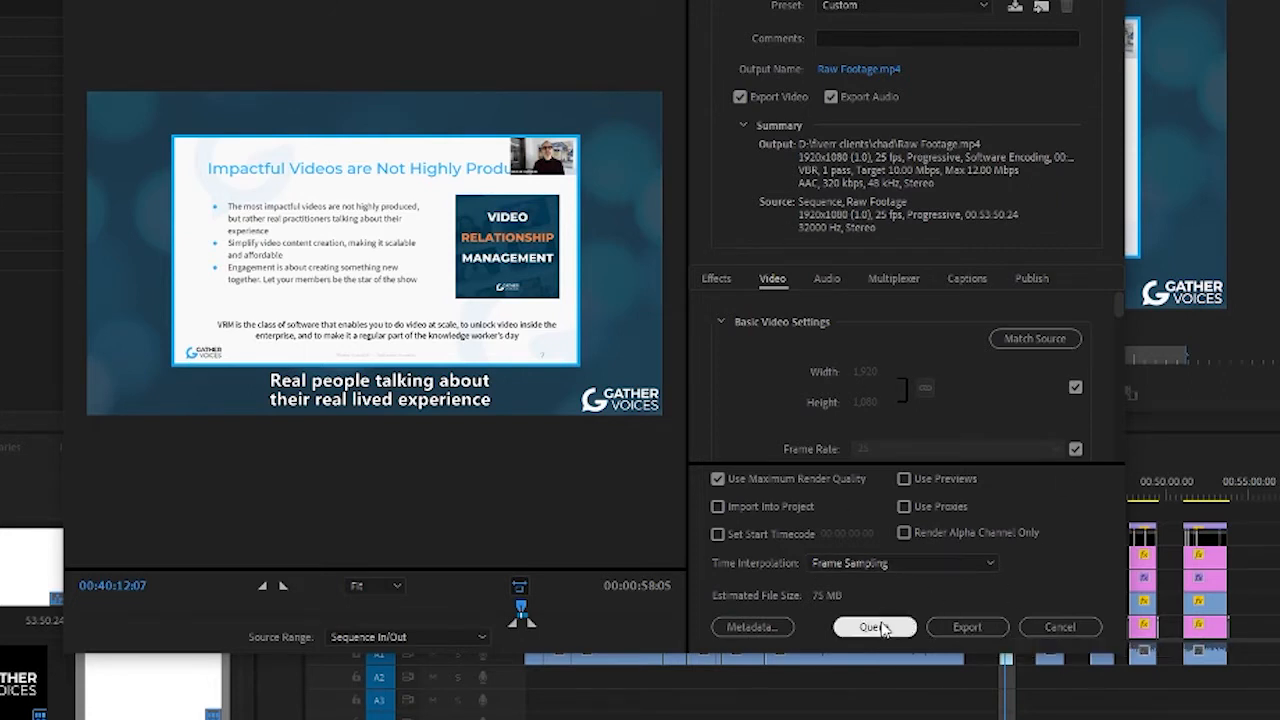
{"action": "left_click", "coordinate": [884, 628]}
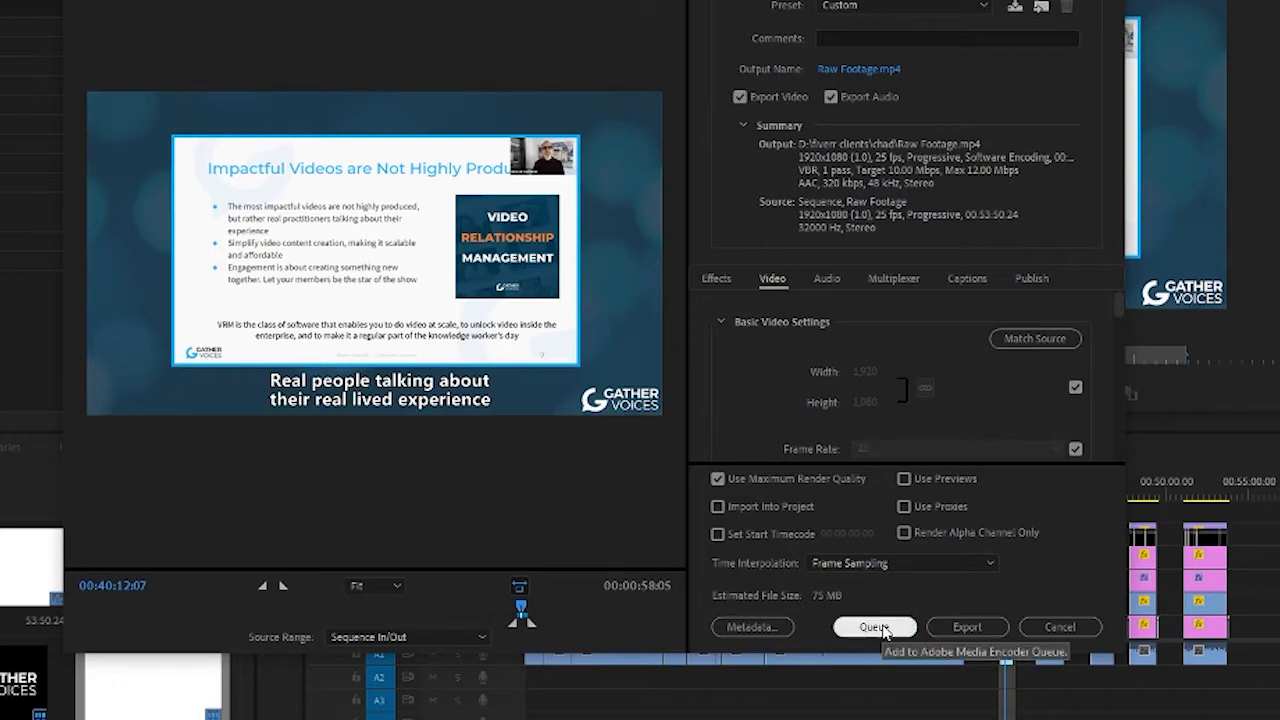
{"action": "left_click", "coordinate": [1057, 627]}
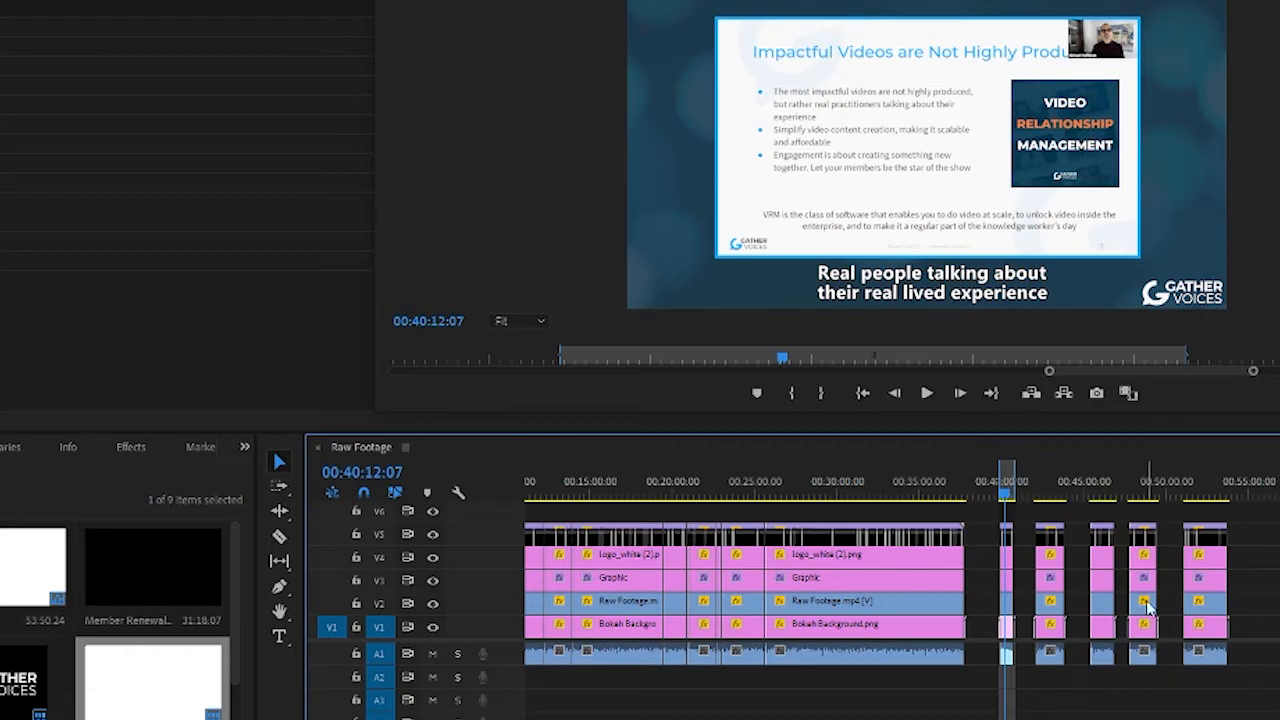
Step: Mark the In point at 00:42:00:04, at the start of the intro before the next segment
{"action": "left_click", "coordinate": [1041, 496]}
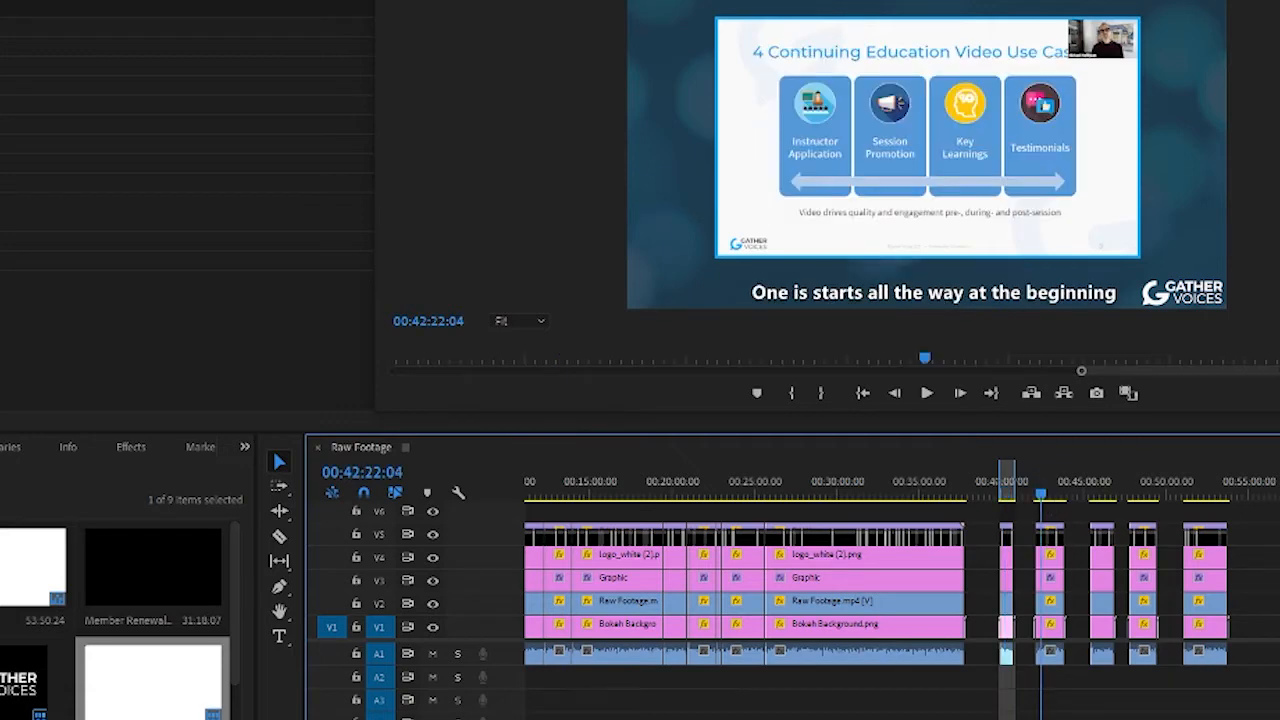
{"action": "key", "text": "equal"}
{"action": "key", "text": "equal"}
{"action": "key", "text": "equal"}
{"action": "key", "text": "equal"}
{"action": "key", "text": "equal"}
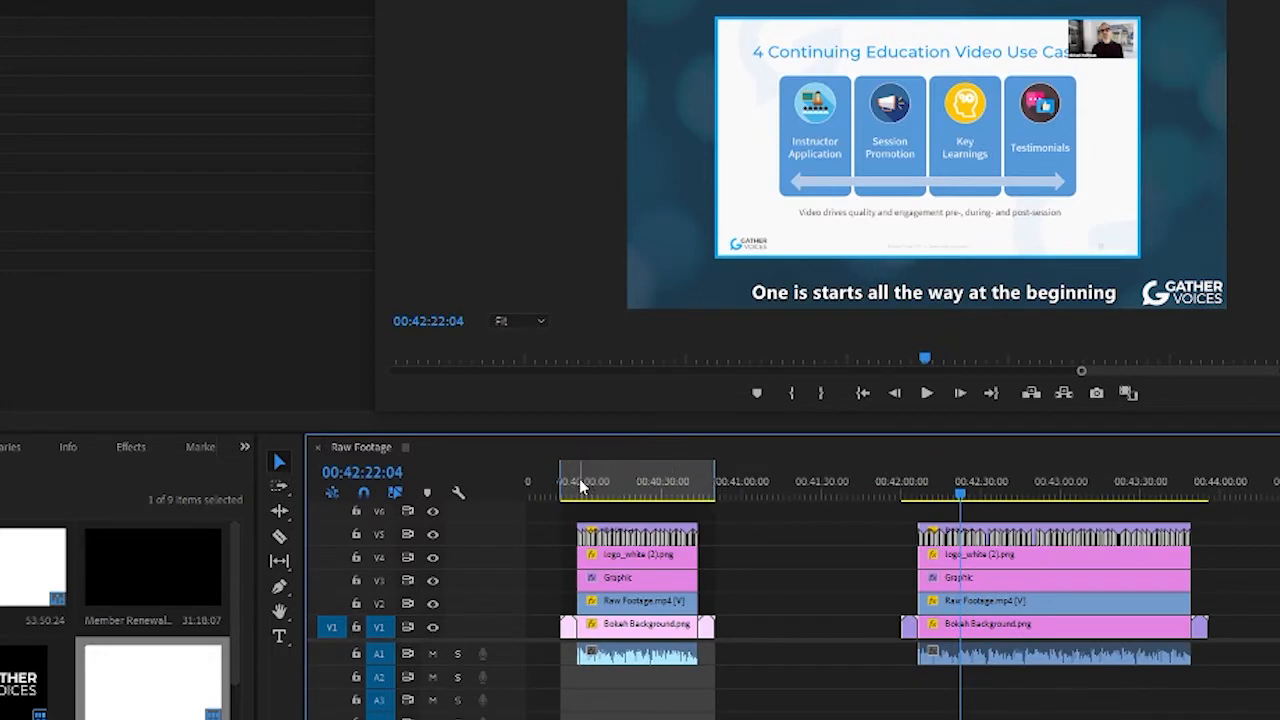
{"action": "left_click", "coordinate": [903, 497]}
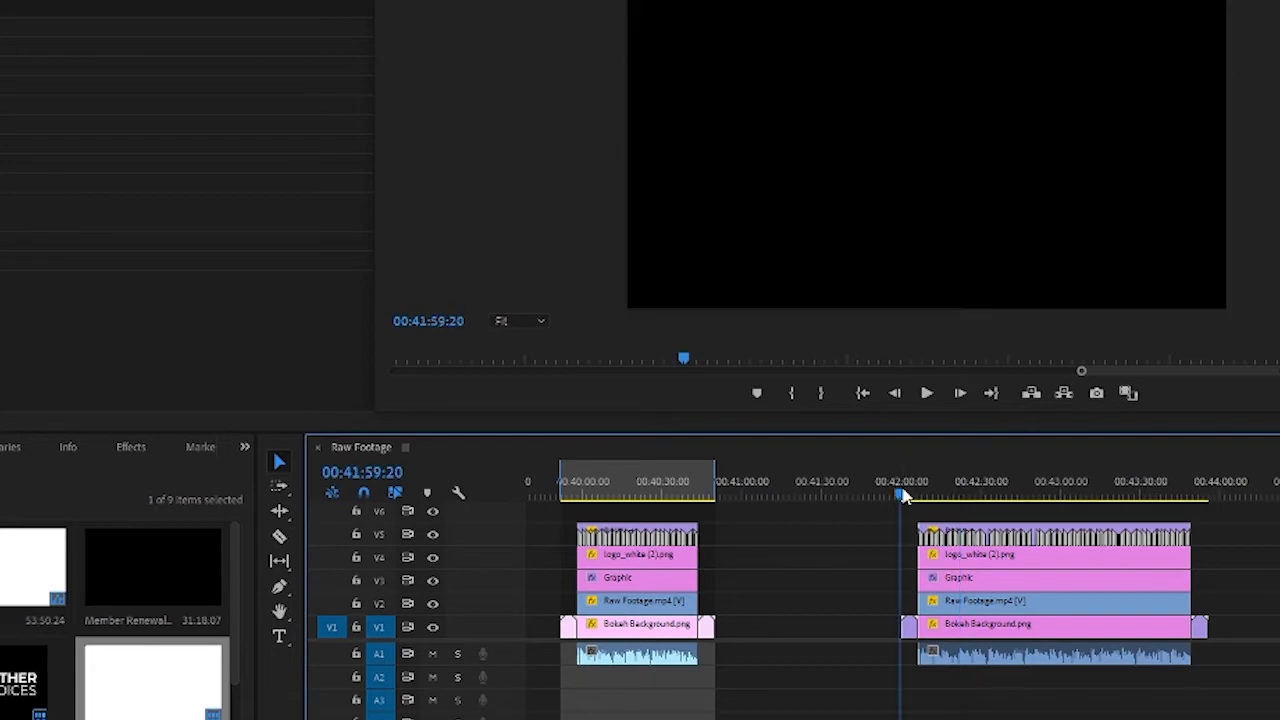
{"action": "left_click", "coordinate": [905, 498]}
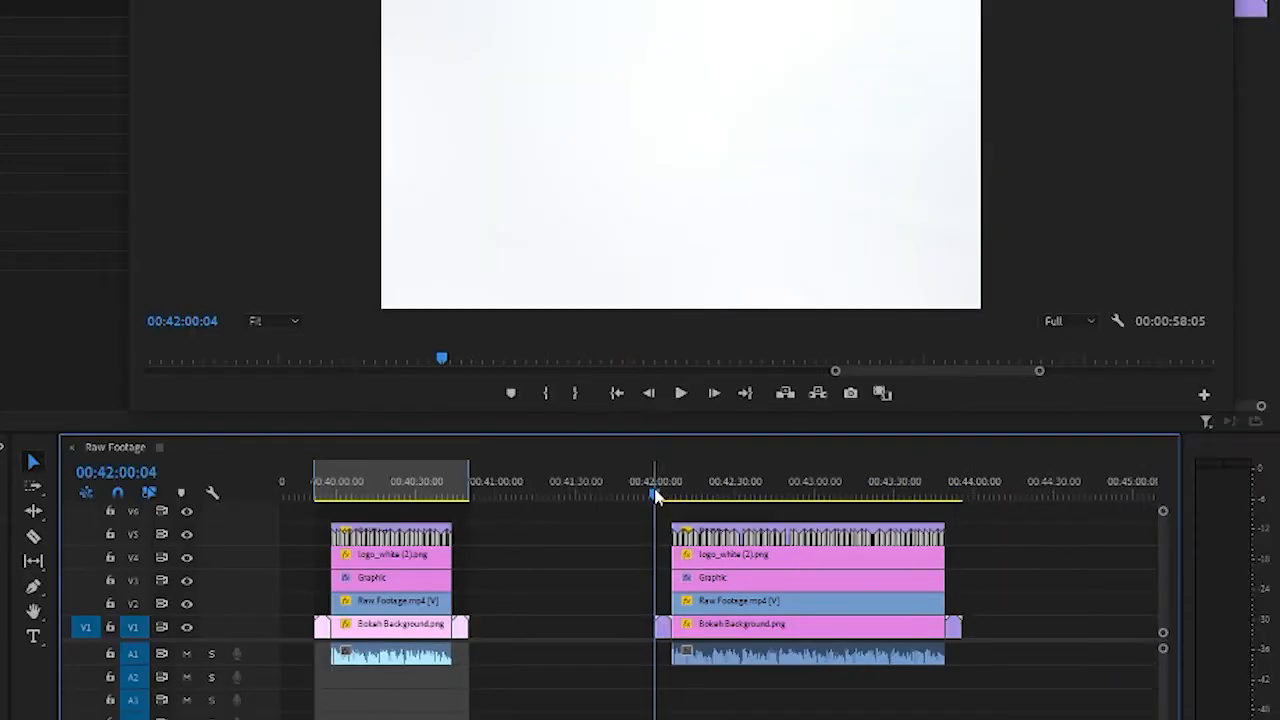
{"action": "key", "text": "i"}
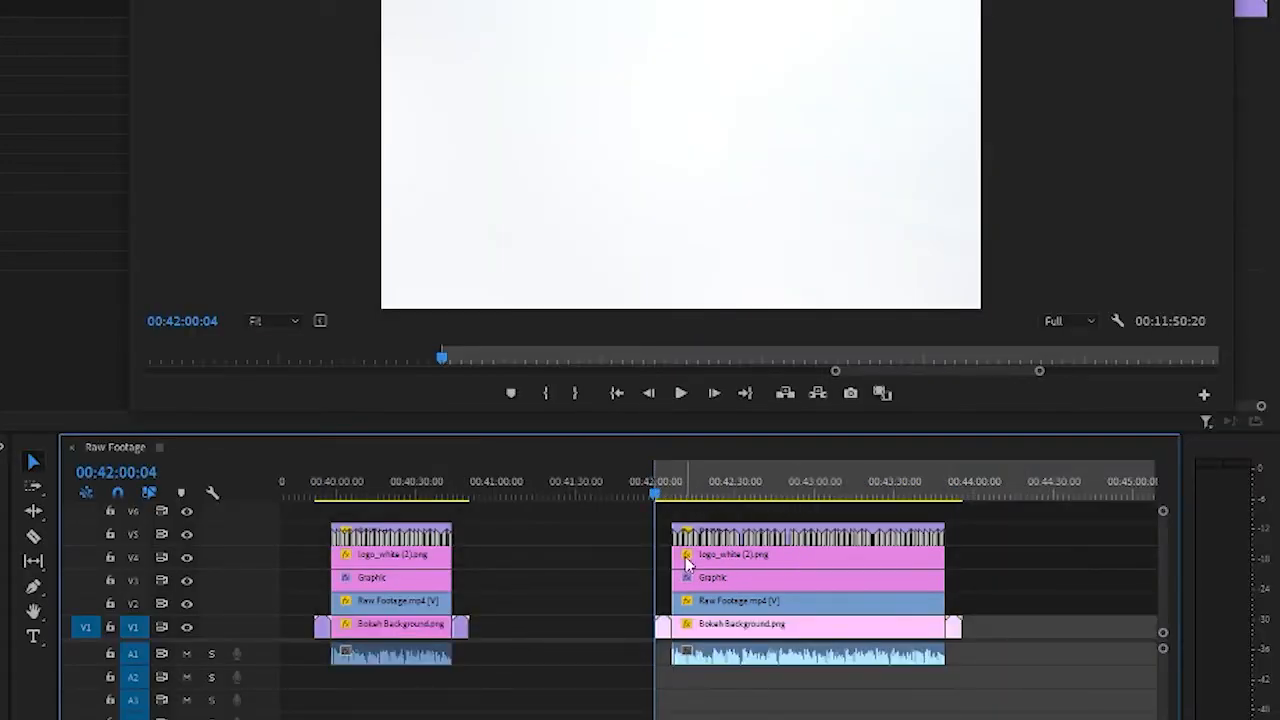
Step: Mark the Out point at 00:43:55:13, at the end of the same segment's closing clip
{"action": "key", "text": "minus"}
{"action": "key", "text": "minus"}
{"action": "key", "text": "minus"}
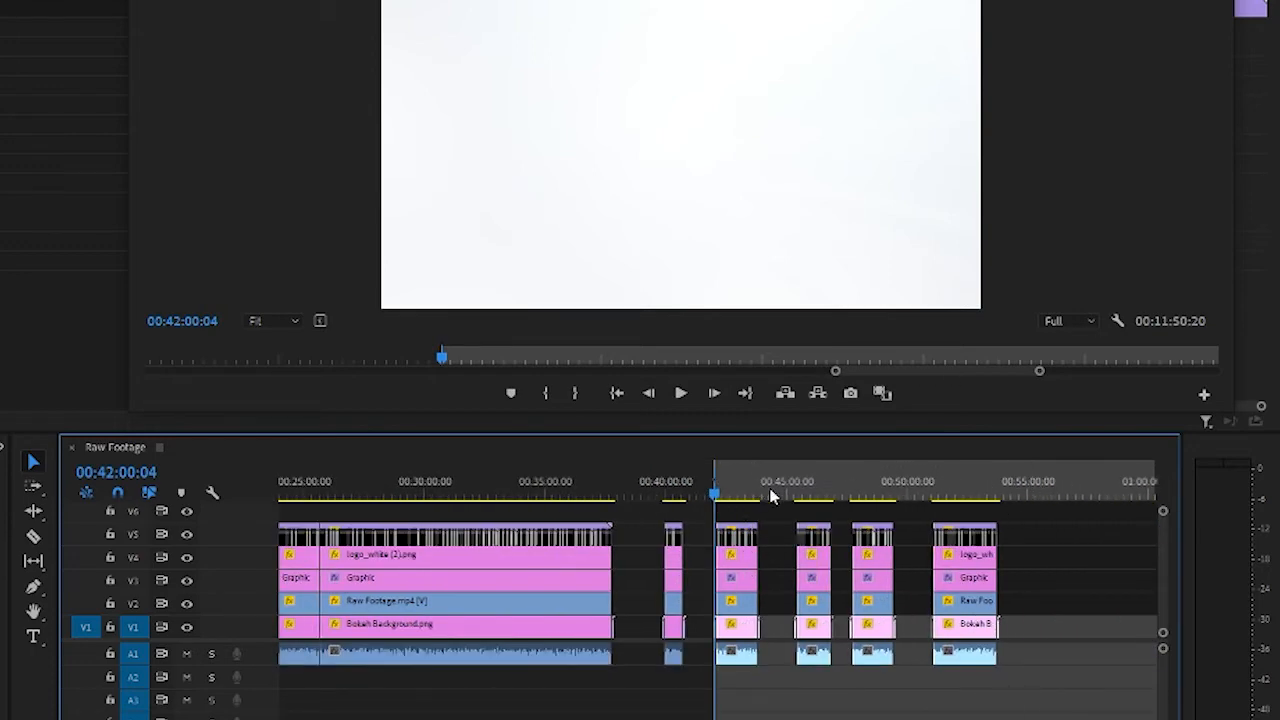
{"action": "key", "text": "equal"}
{"action": "key", "text": "equal"}
{"action": "key", "text": "equal"}
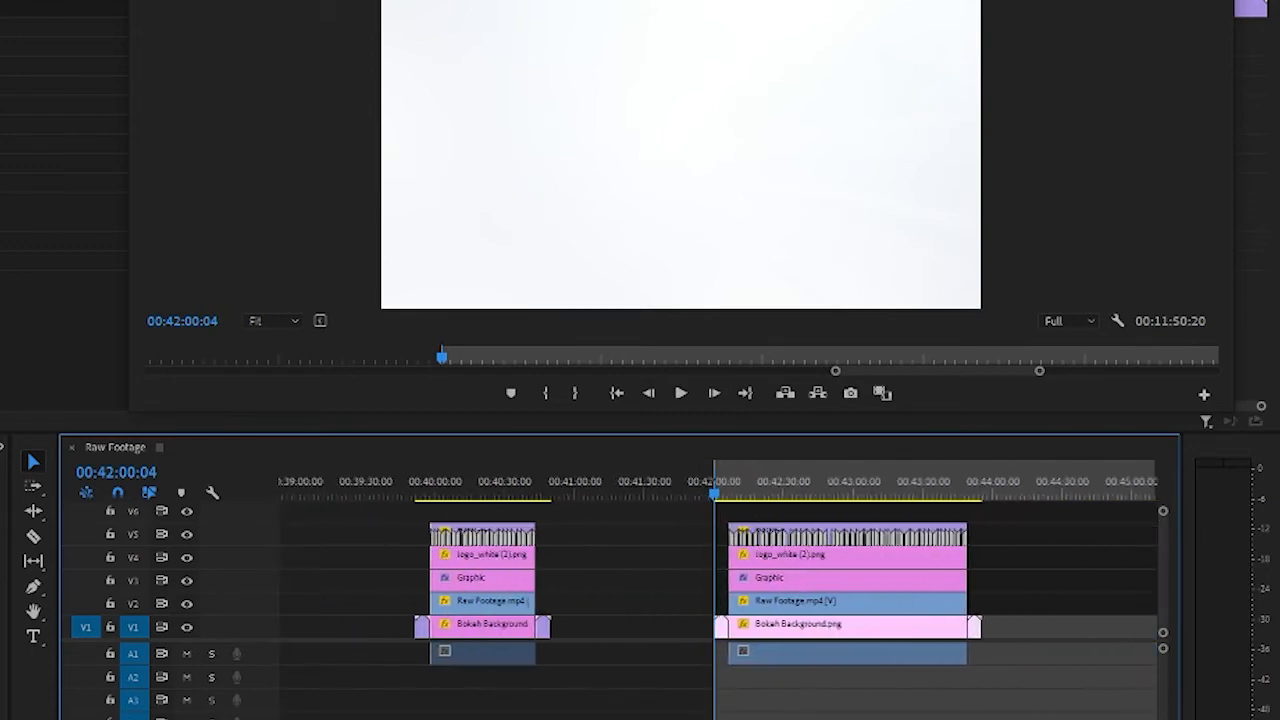
{"action": "left_click", "coordinate": [1143, 491]}
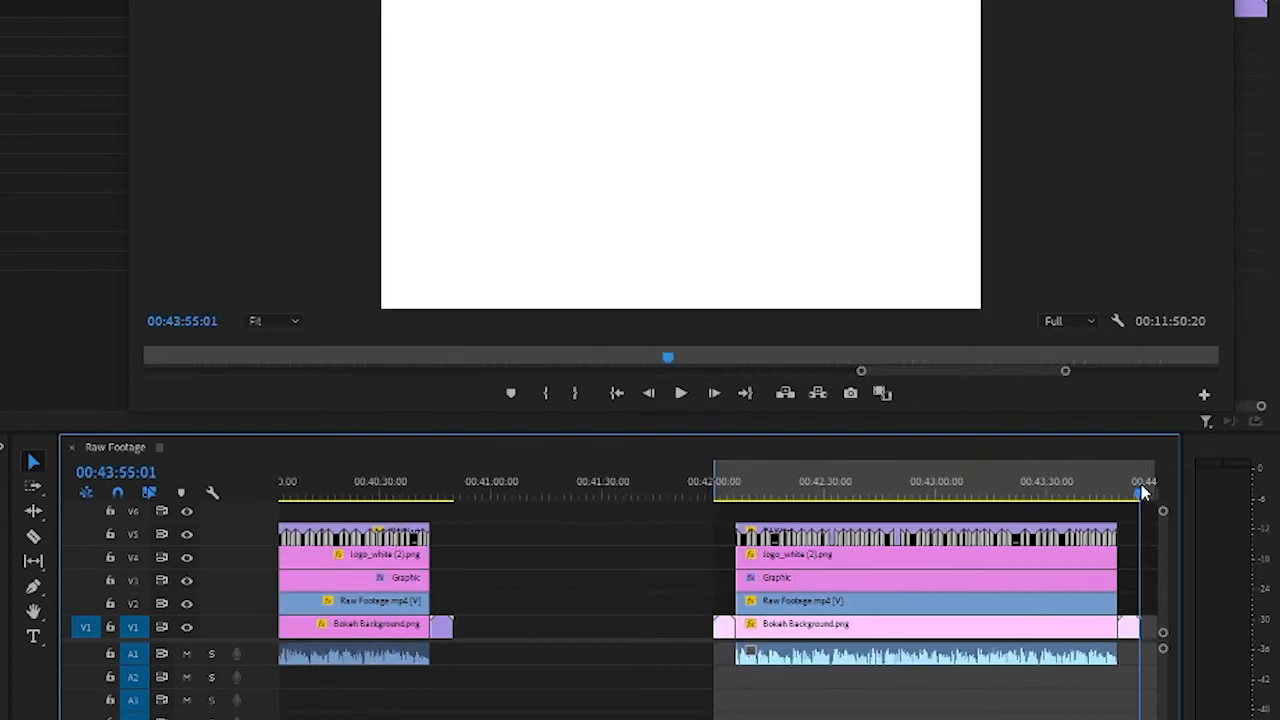
{"action": "key", "text": "o"}
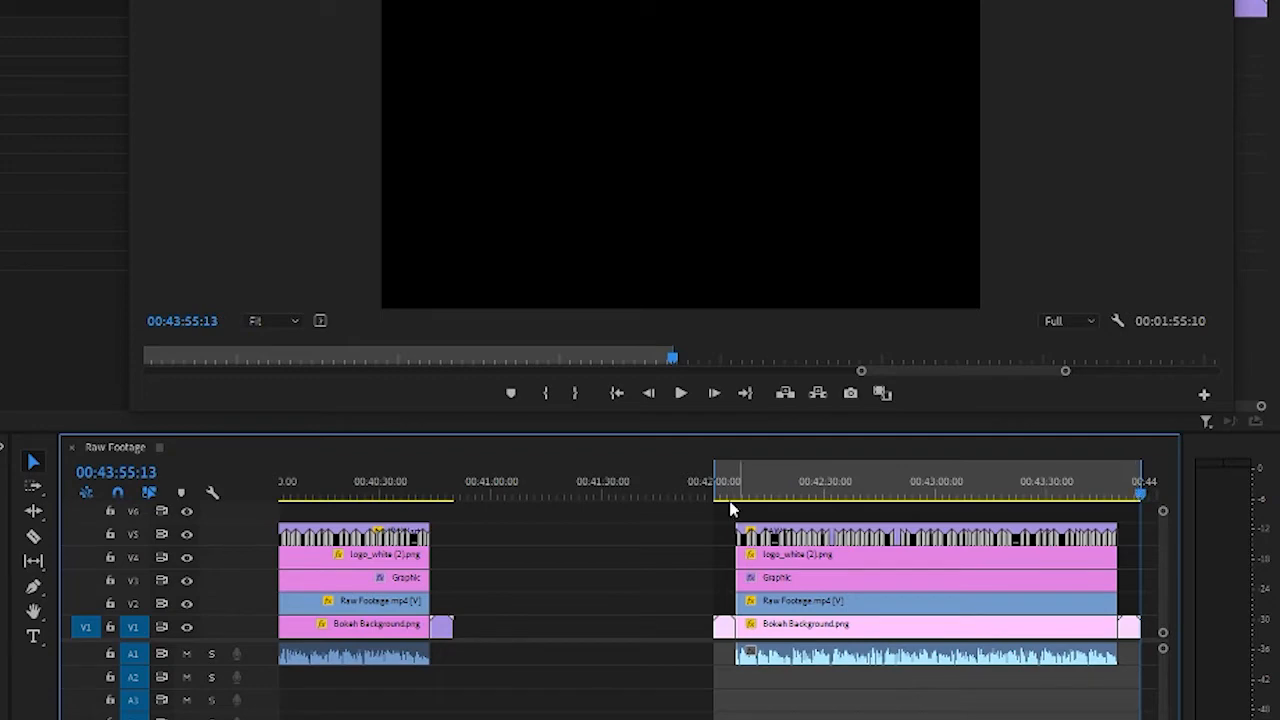
Step: Export the marked range with the output name 3.mp4 by adding it to the Media Encoder queue
{"action": "left_click_drag", "start_coordinate": [898, 719], "coordinate": [947, 719]}
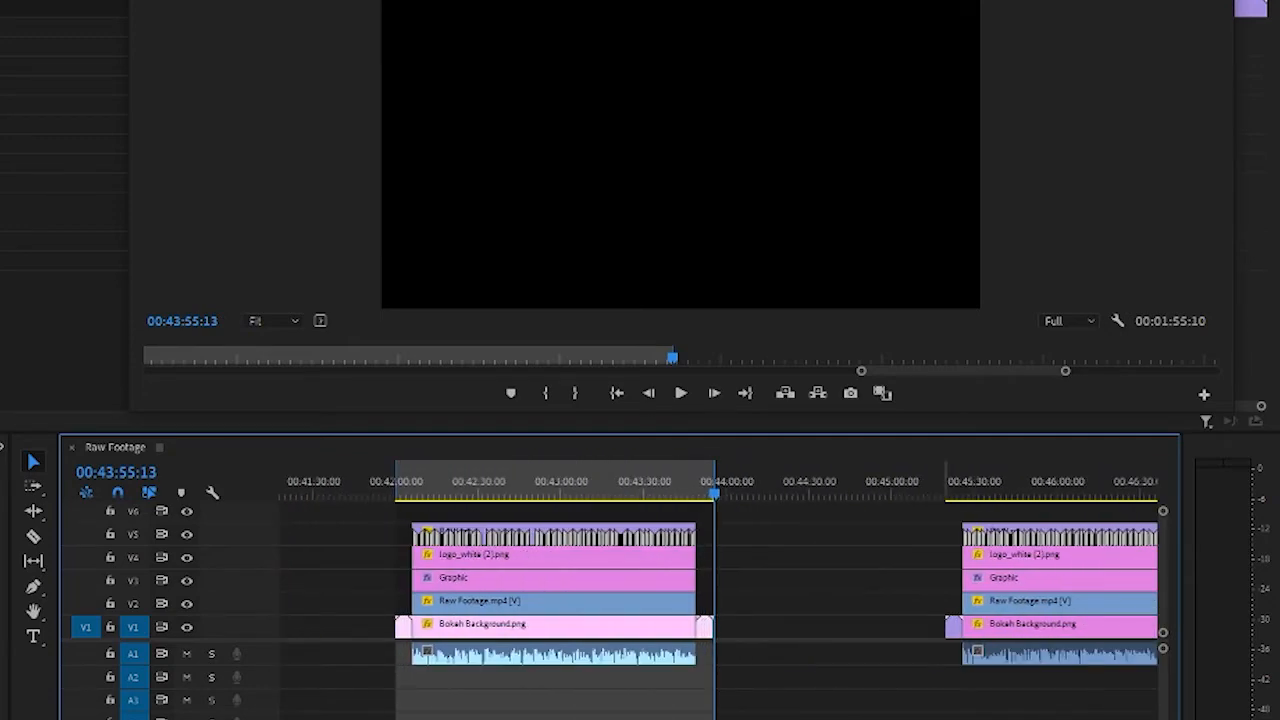
{"action": "key", "text": "ctrl+m"}
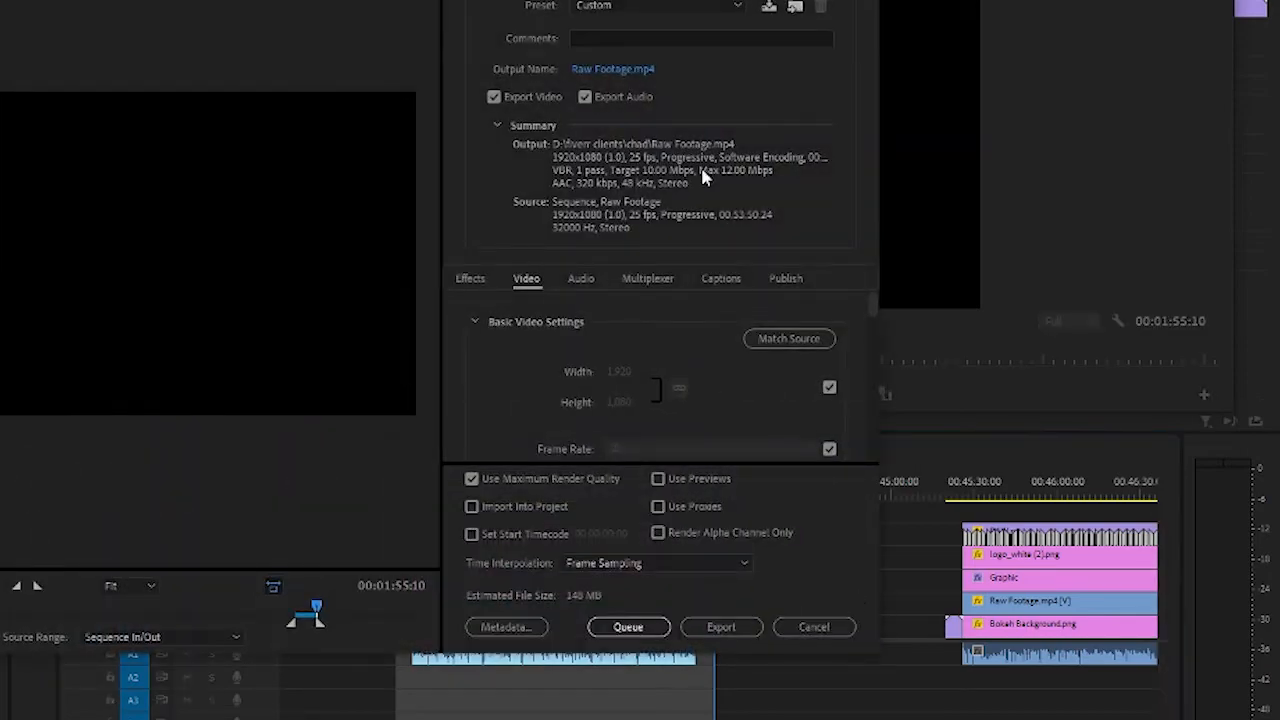
{"action": "left_click", "coordinate": [598, 74]}
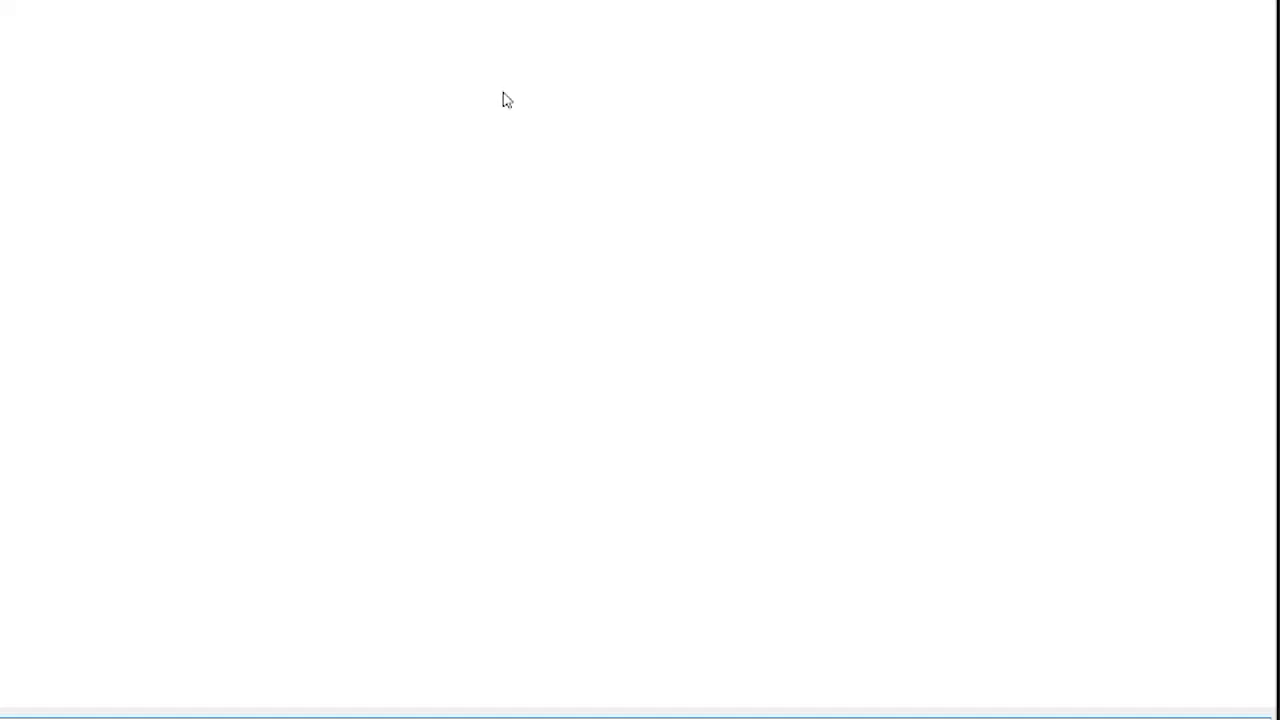
{"action": "type", "text": "3"}
{"action": "key", "text": "Return"}
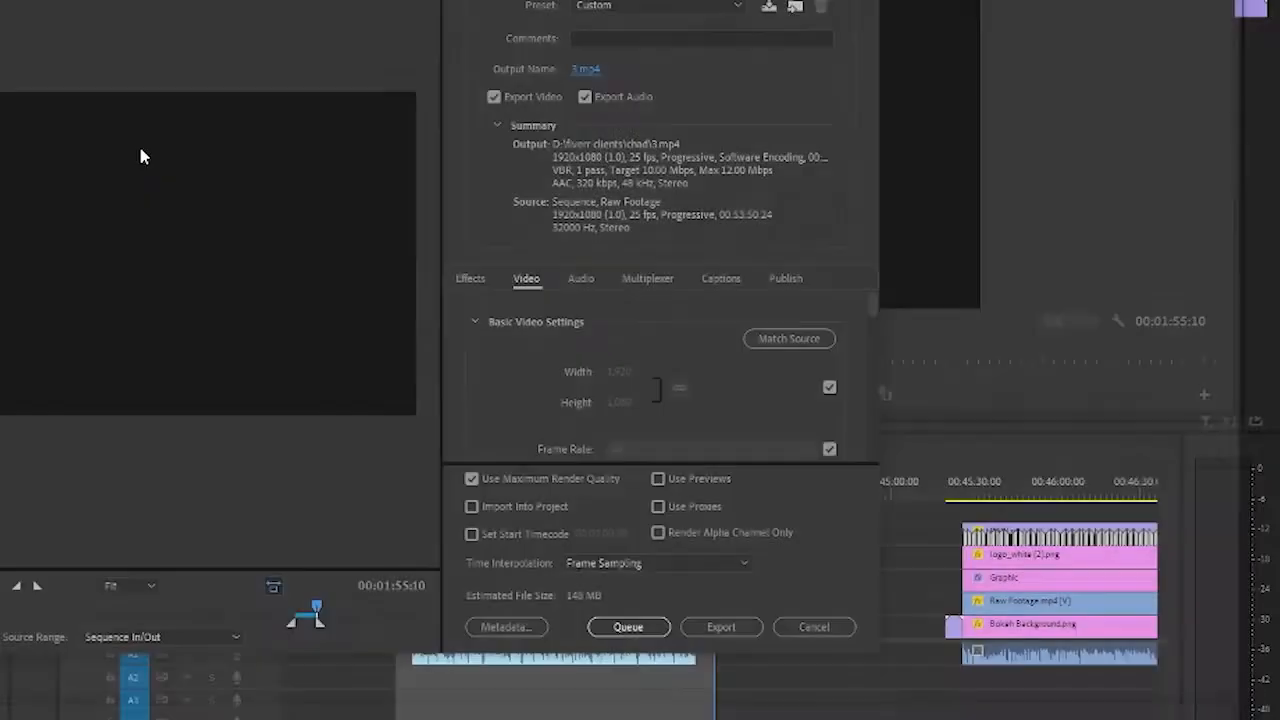
{"action": "scroll", "coordinate": [535, 397], "scroll_direction": "down", "scroll_amount": 6}
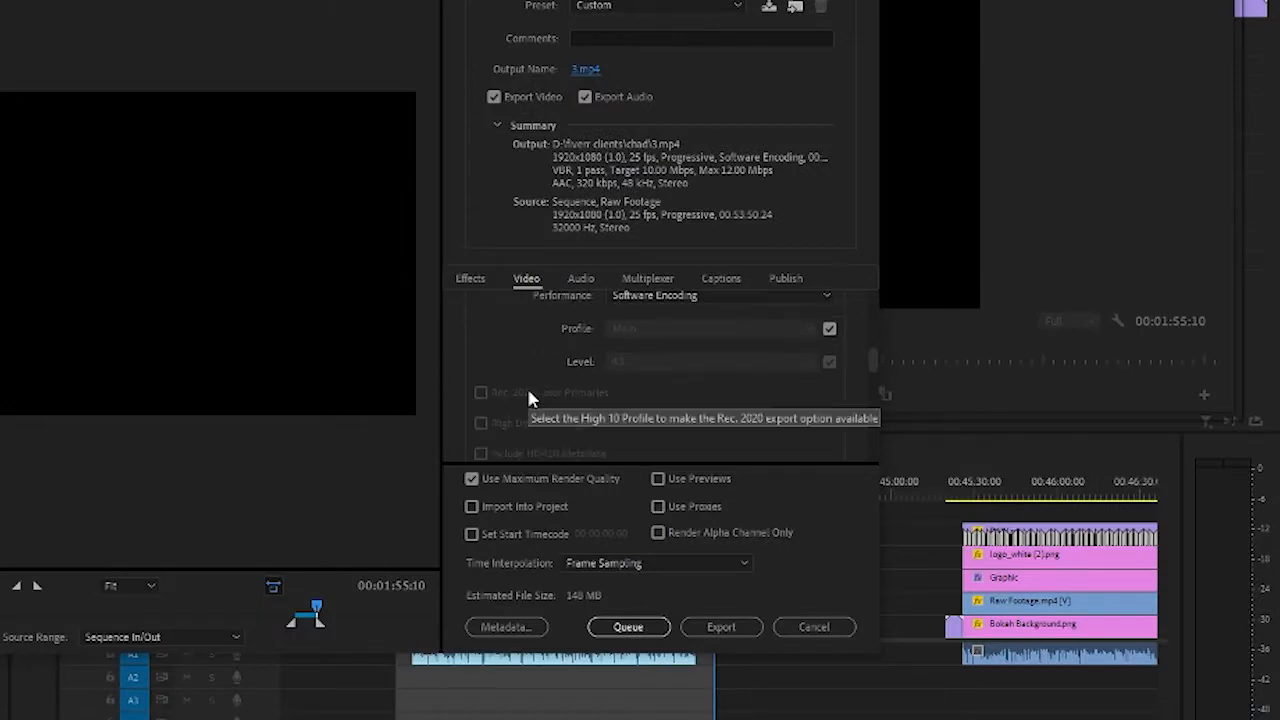
{"action": "scroll", "coordinate": [530, 398], "scroll_direction": "down", "scroll_amount": 2}
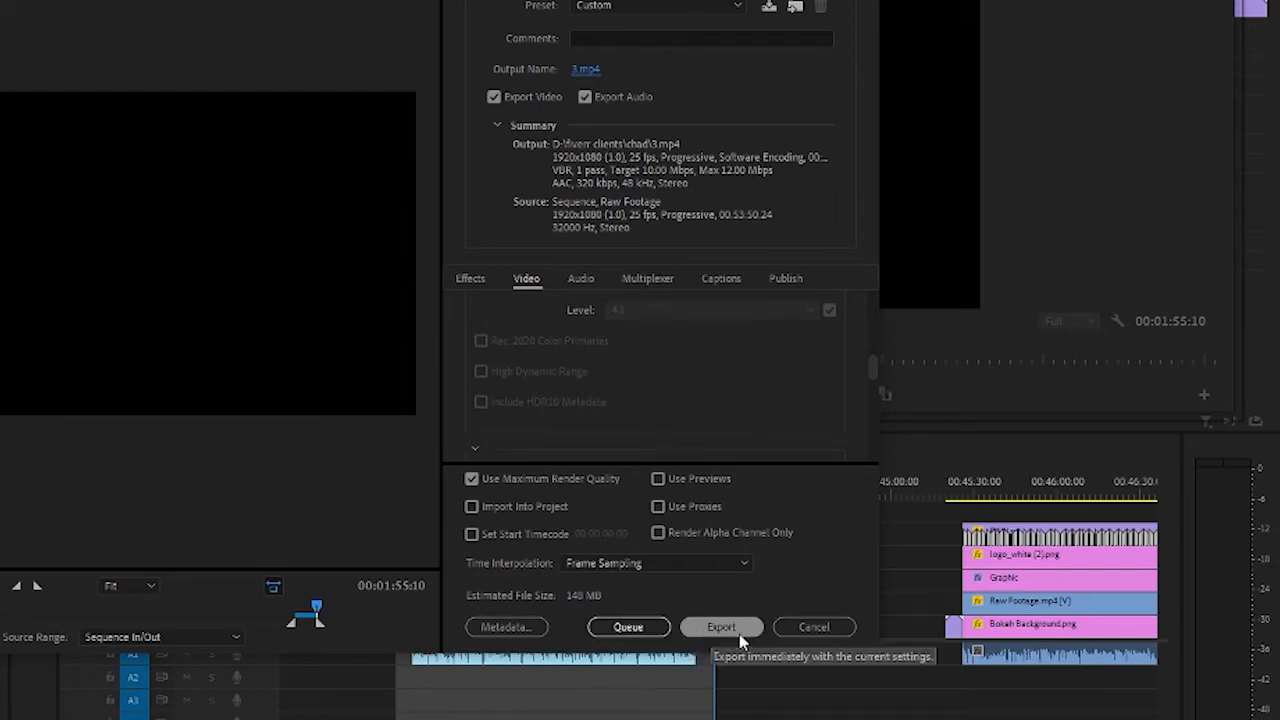
{"action": "left_click", "coordinate": [627, 628]}
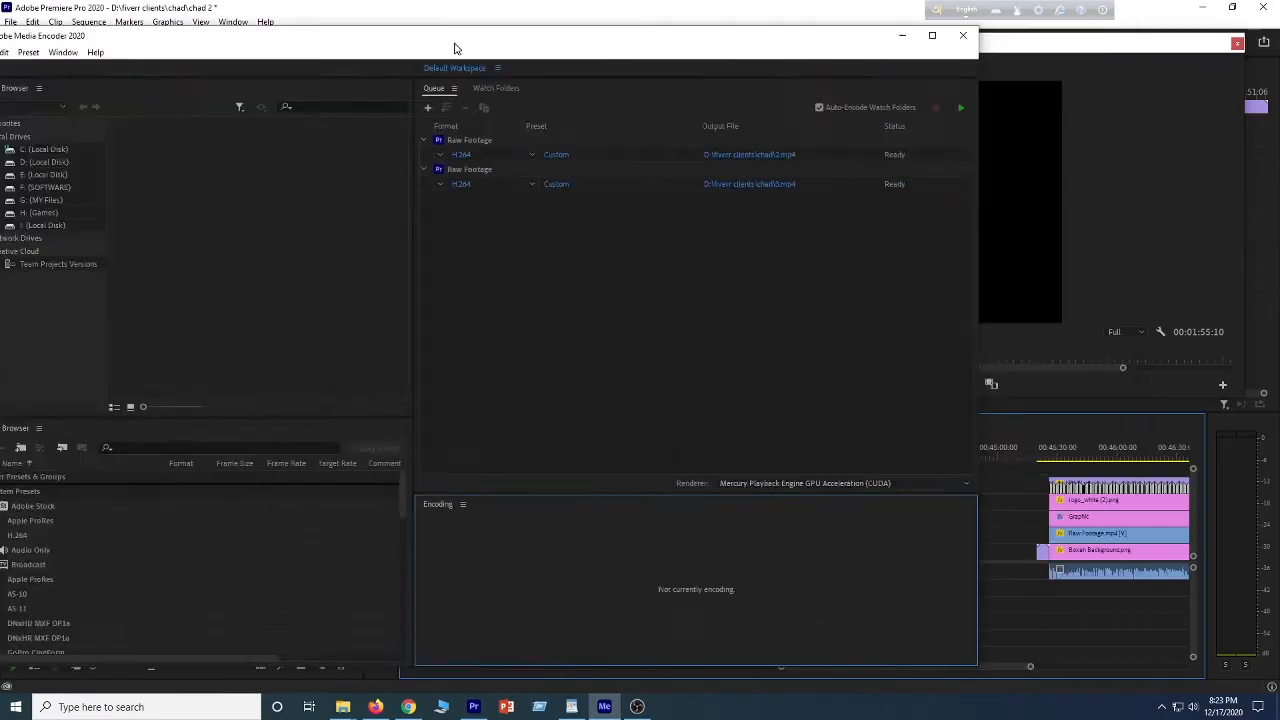
Step: Maximize the Adobe Media Encoder window and start encoding the queued 2.mp4 and 3.mp4 exports
{"action": "left_click_drag", "start_coordinate": [885, 20], "coordinate": [889, 38]}
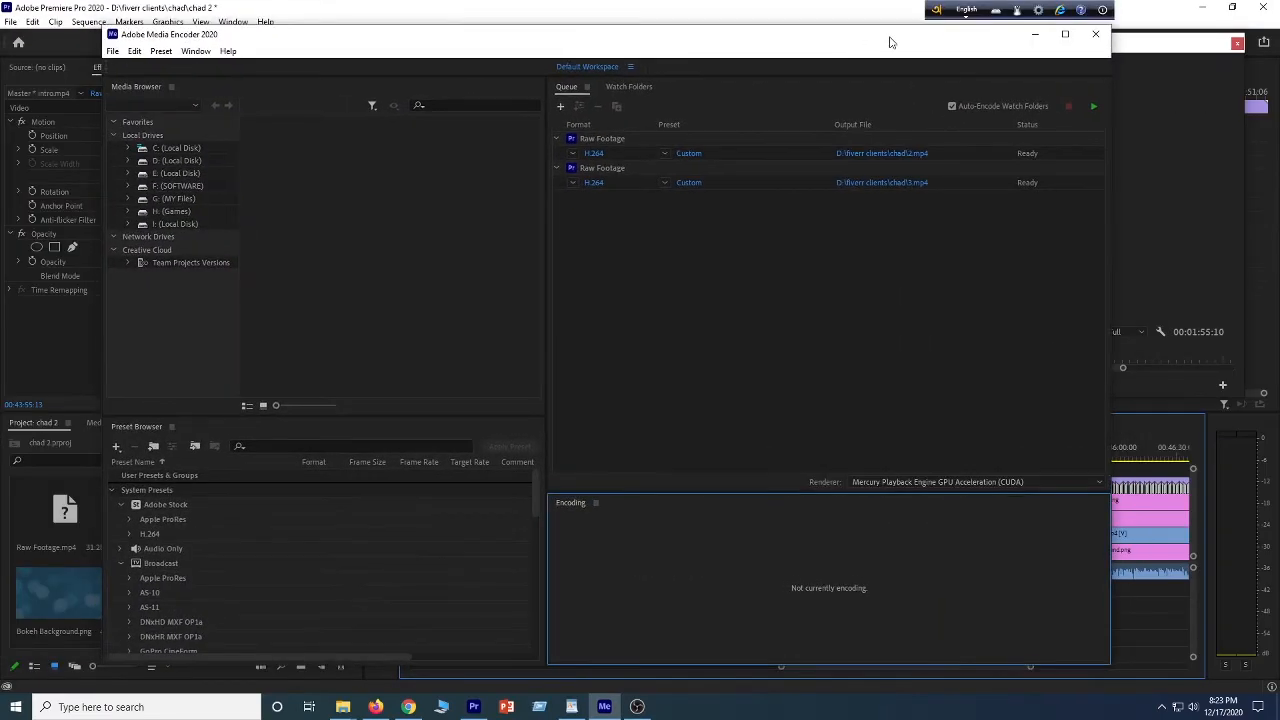
{"action": "left_click", "coordinate": [1065, 35]}
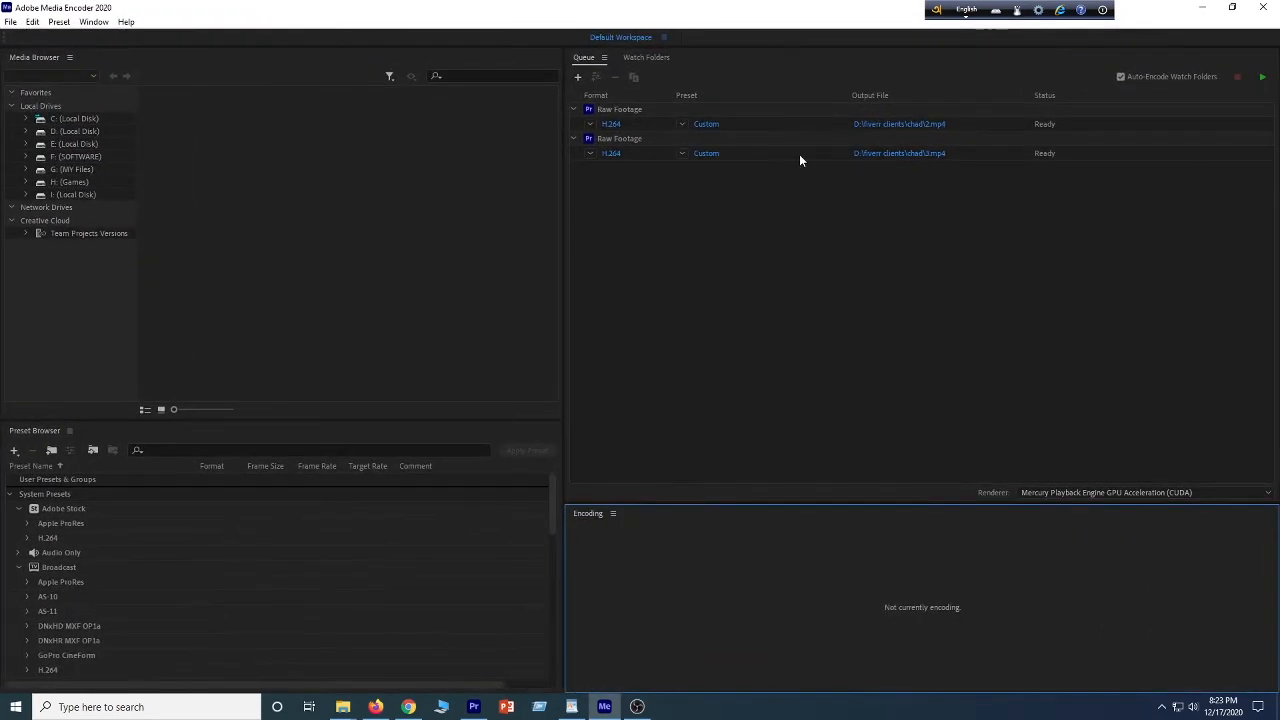
{"action": "left_click", "coordinate": [1262, 80]}
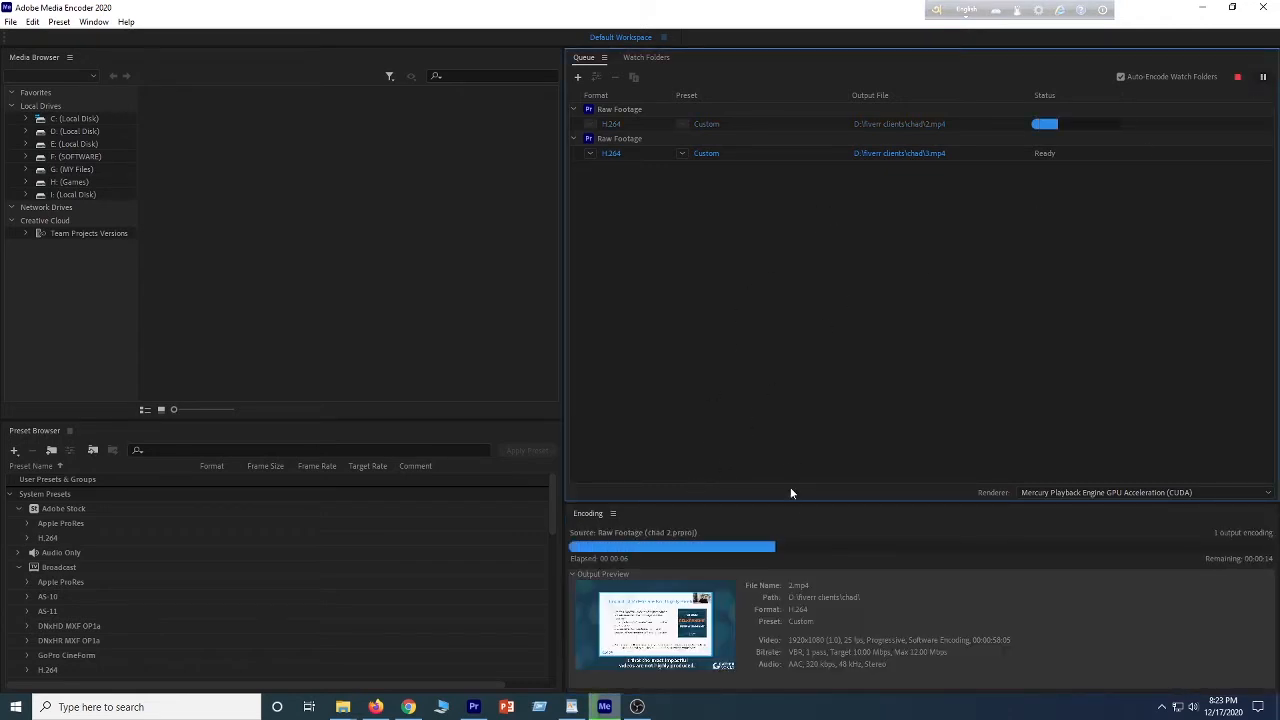
Step: Return to Premiere Pro and mark the In point at 00:45:19:21, at the start of the next segment's intro
{"action": "left_click", "coordinate": [1204, 9]}
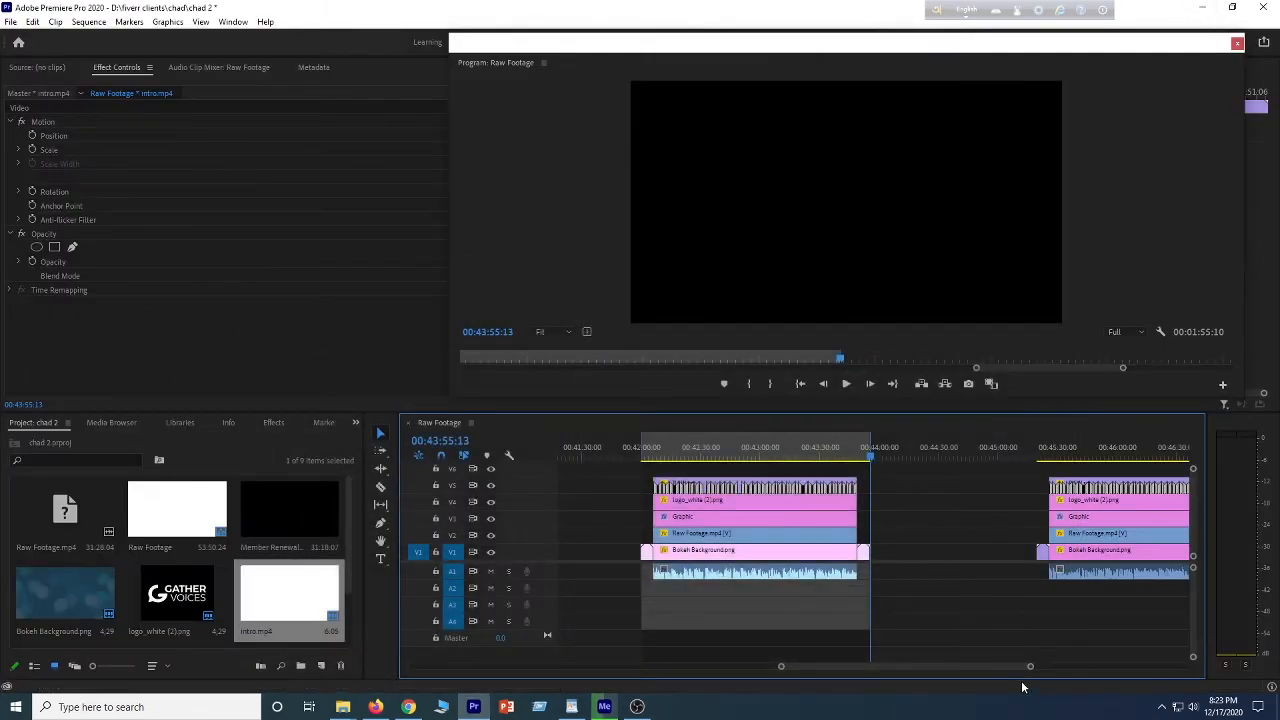
{"action": "left_click_drag", "start_coordinate": [1030, 666], "coordinate": [1154, 664]}
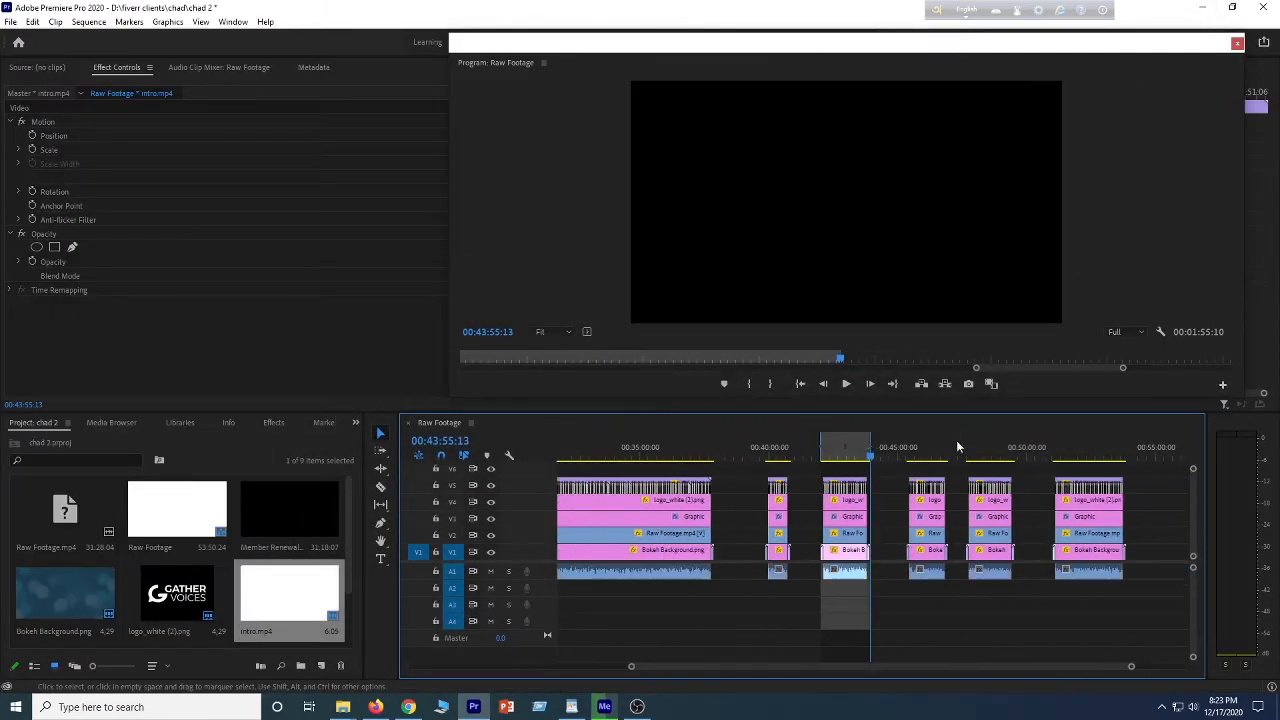
{"action": "left_click", "coordinate": [909, 460]}
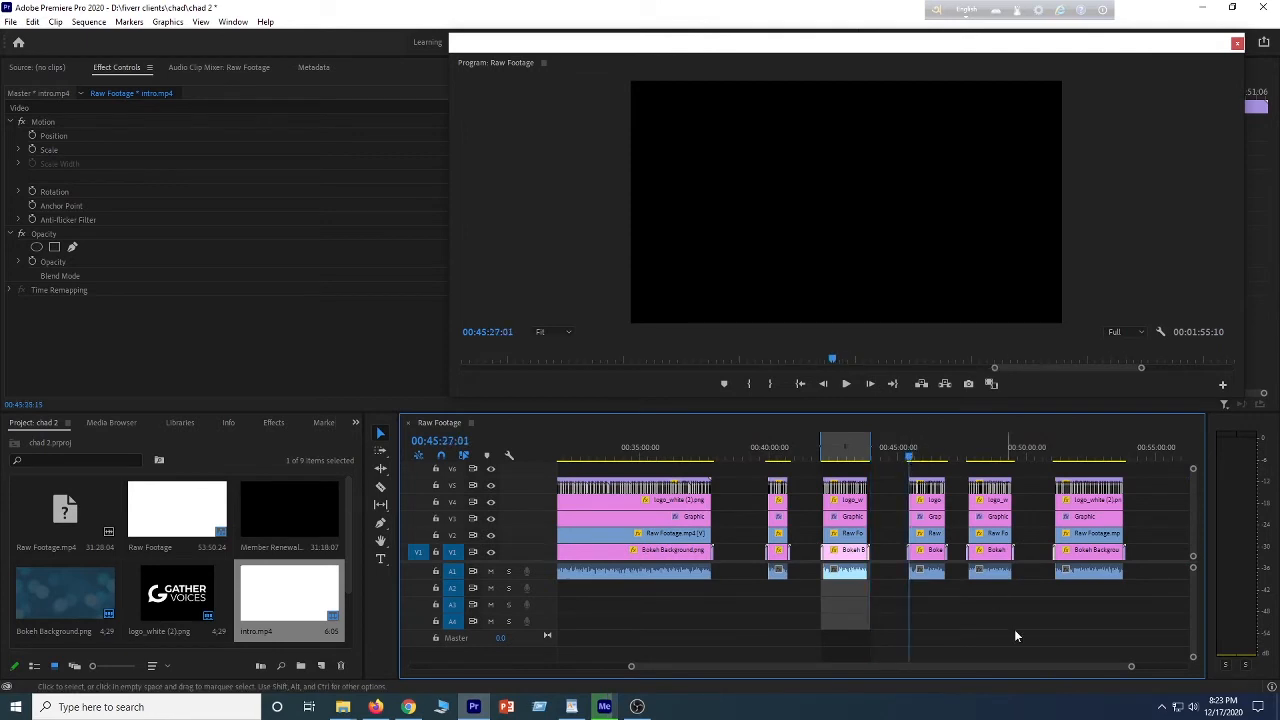
{"action": "left_click_drag", "start_coordinate": [1130, 669], "coordinate": [988, 668]}
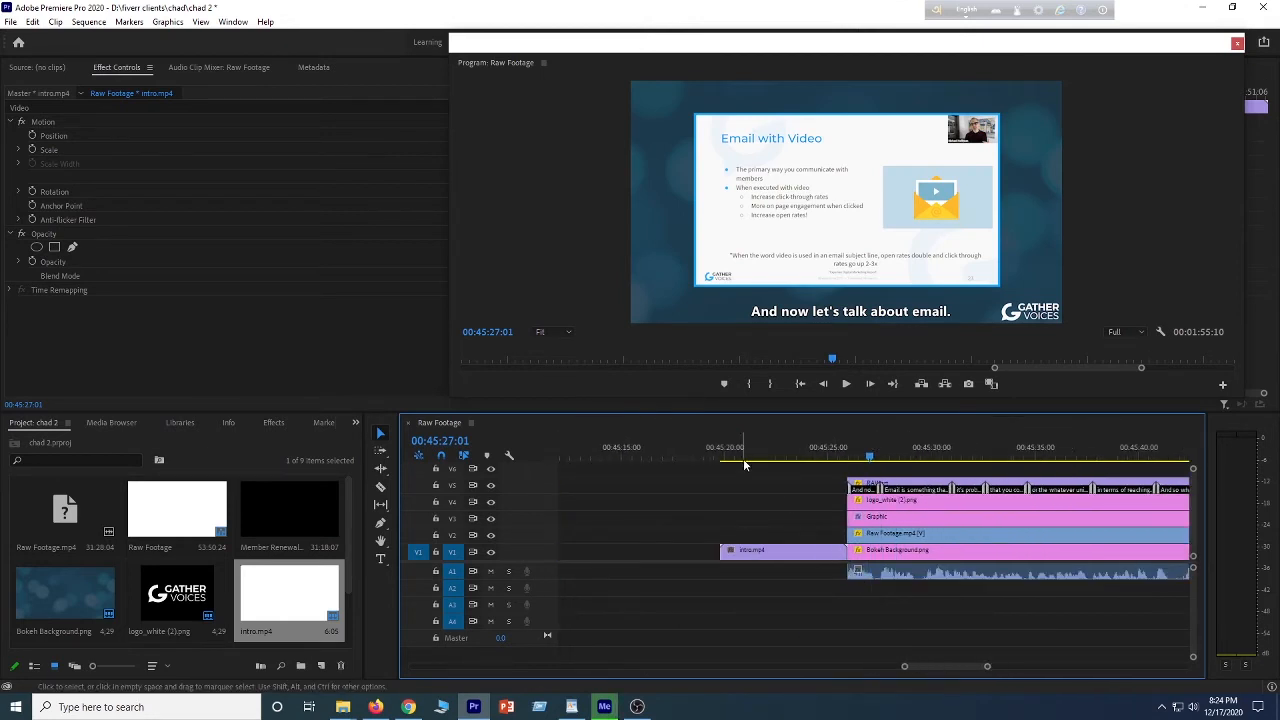
{"action": "left_click_drag", "start_coordinate": [727, 458], "coordinate": [722, 458]}
{"action": "key", "text": "i"}
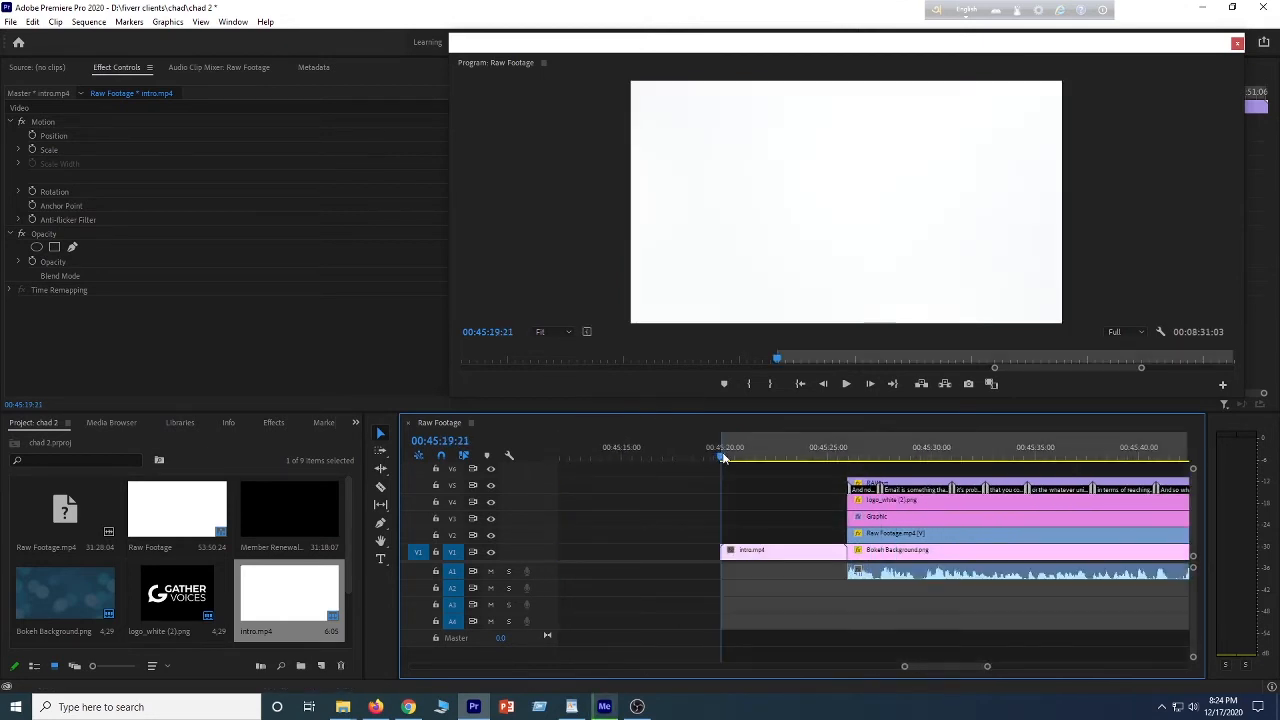
Step: Mark the Out point at 00:46:57:10, at the end of the email segment's closing clip
{"action": "left_click_drag", "start_coordinate": [988, 668], "coordinate": [1032, 668]}
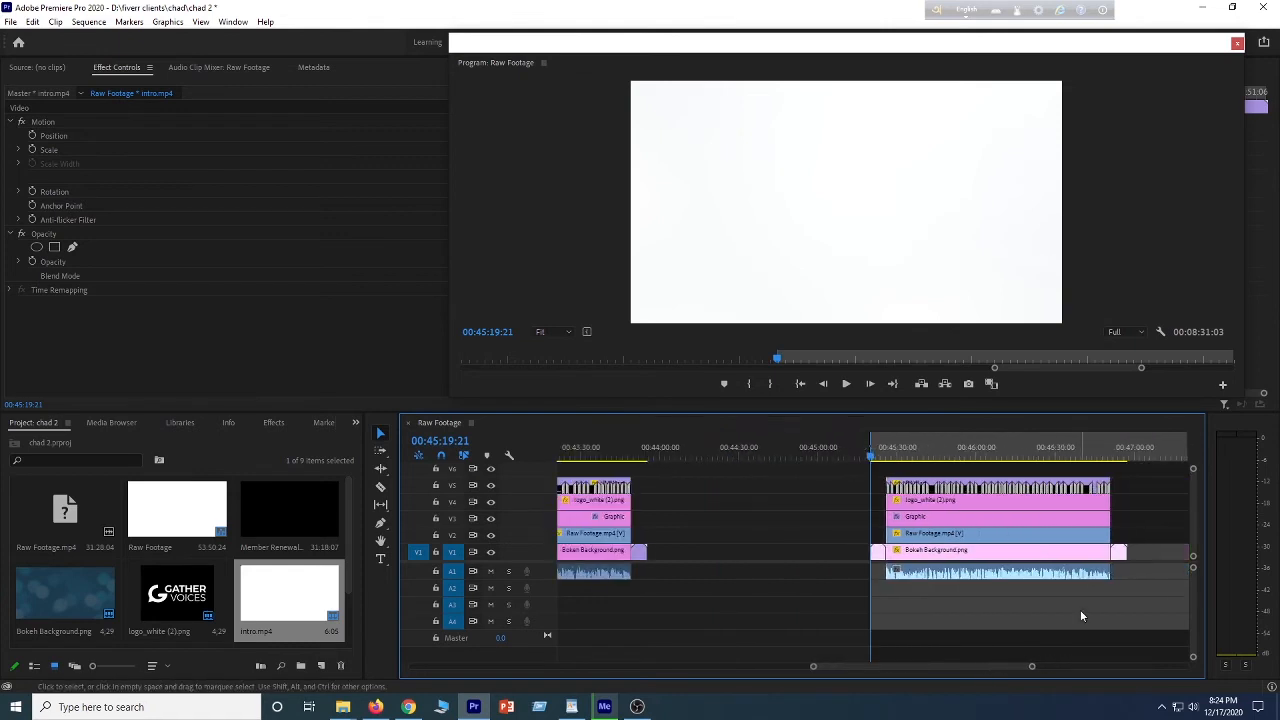
{"action": "left_click", "coordinate": [1130, 455]}
{"action": "left_click_drag", "start_coordinate": [1130, 455], "coordinate": [1127, 455]}
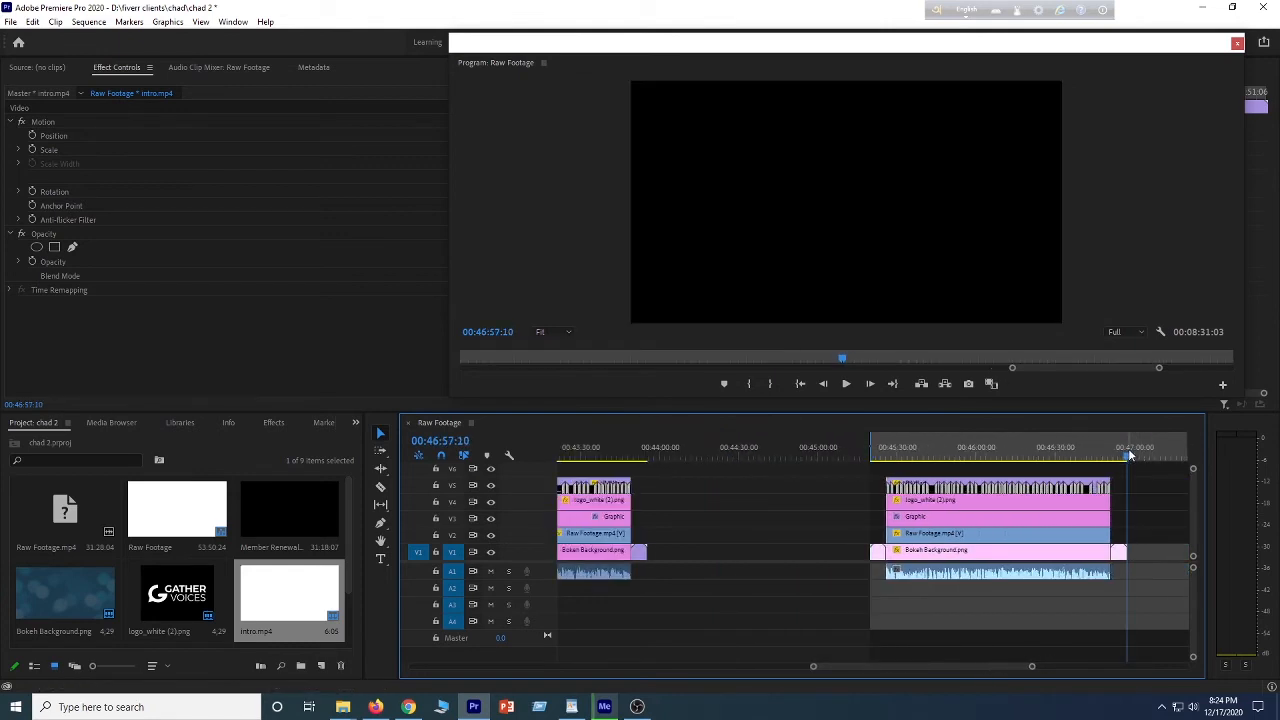
{"action": "key", "text": "o"}
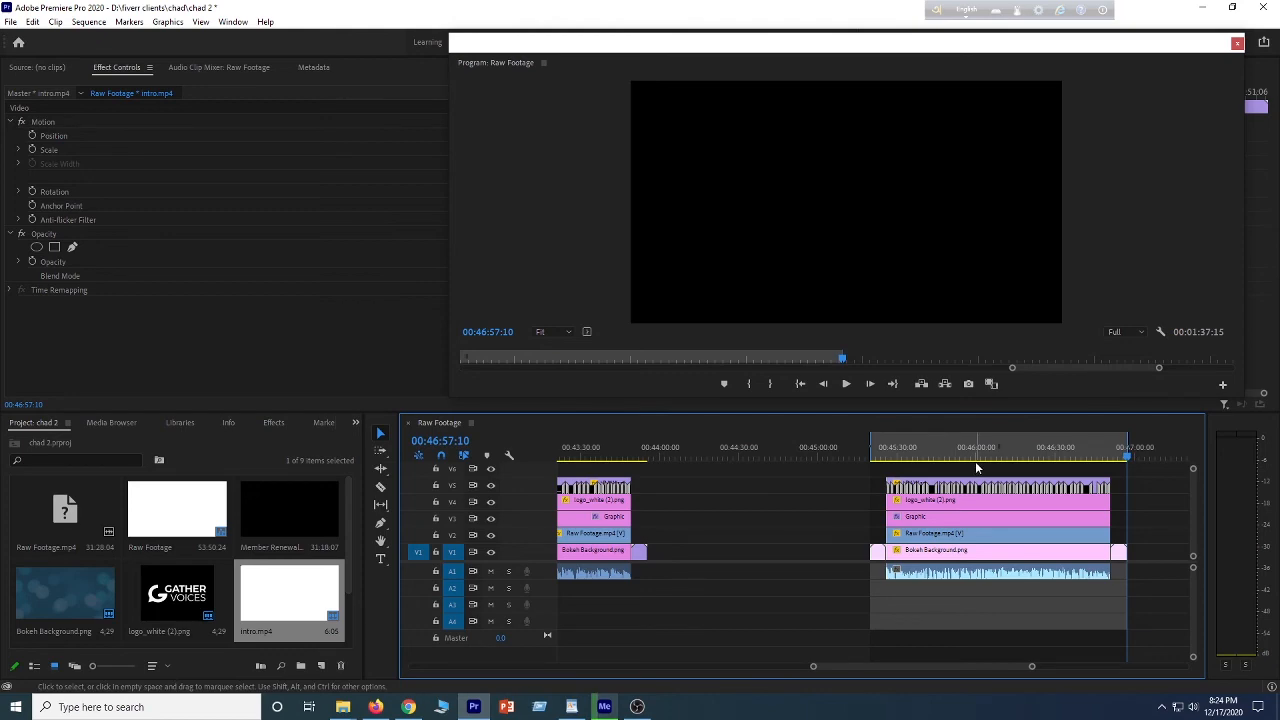
Step: Export the marked range with the output name 4.mp4 by adding it to the Media Encoder queue
{"action": "key", "text": "ctrl+m"}
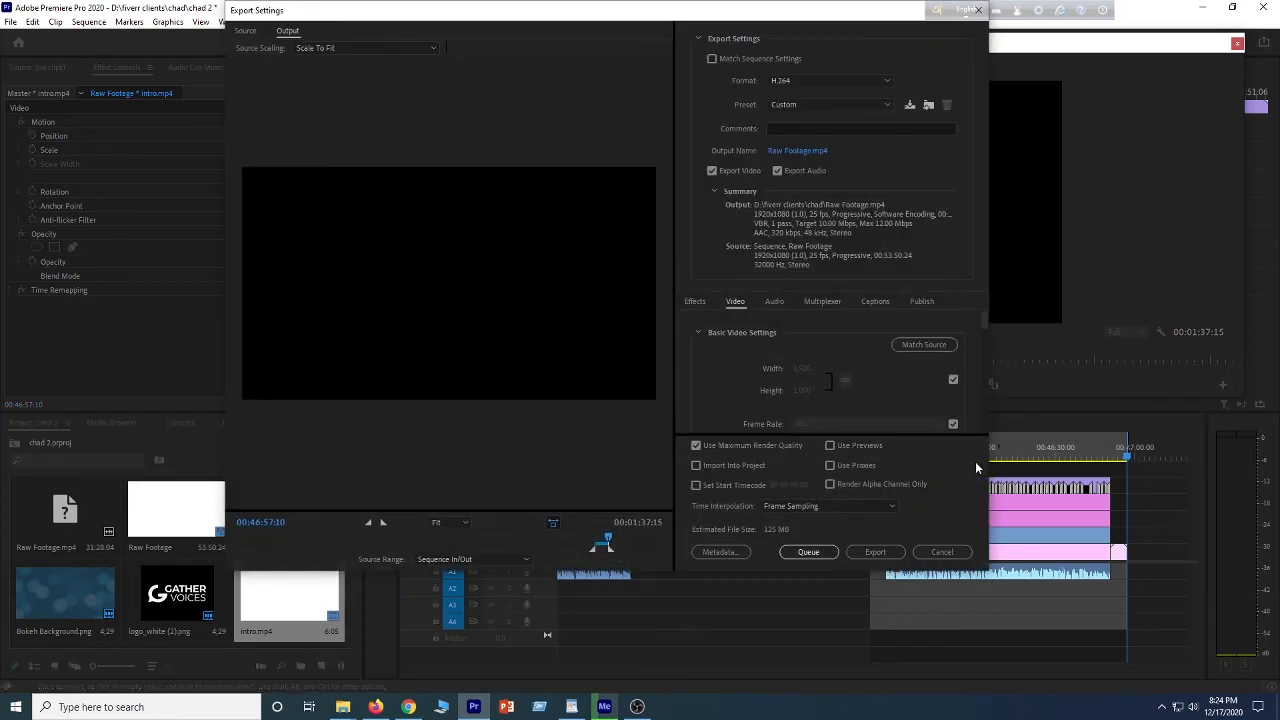
{"action": "left_click", "coordinate": [797, 150]}
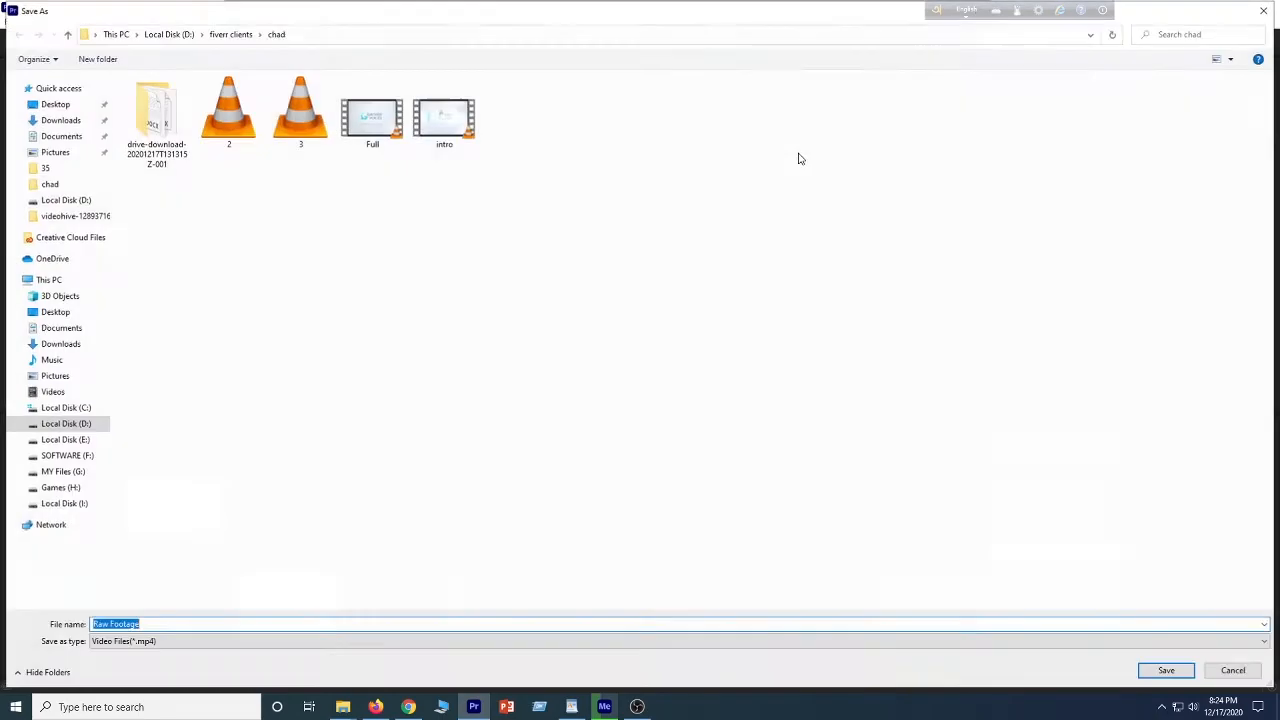
{"action": "type", "text": "4"}
{"action": "key", "text": "Return"}
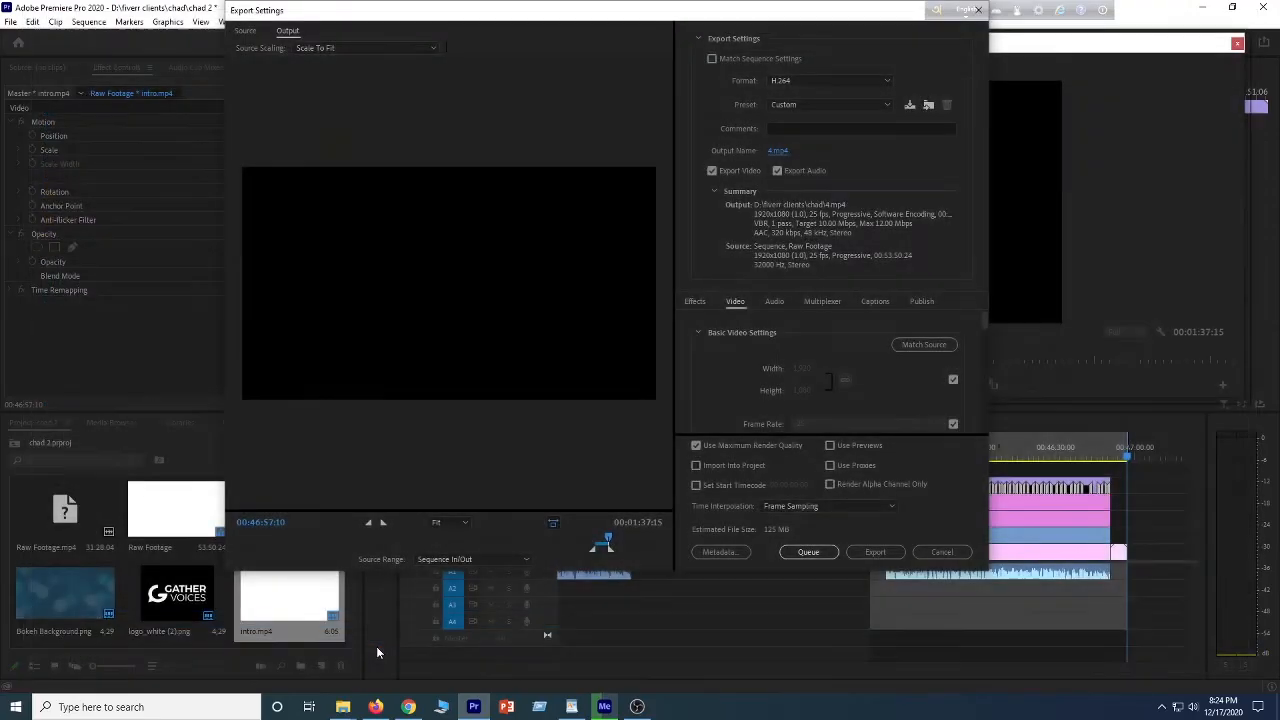
{"action": "left_click", "coordinate": [808, 551]}
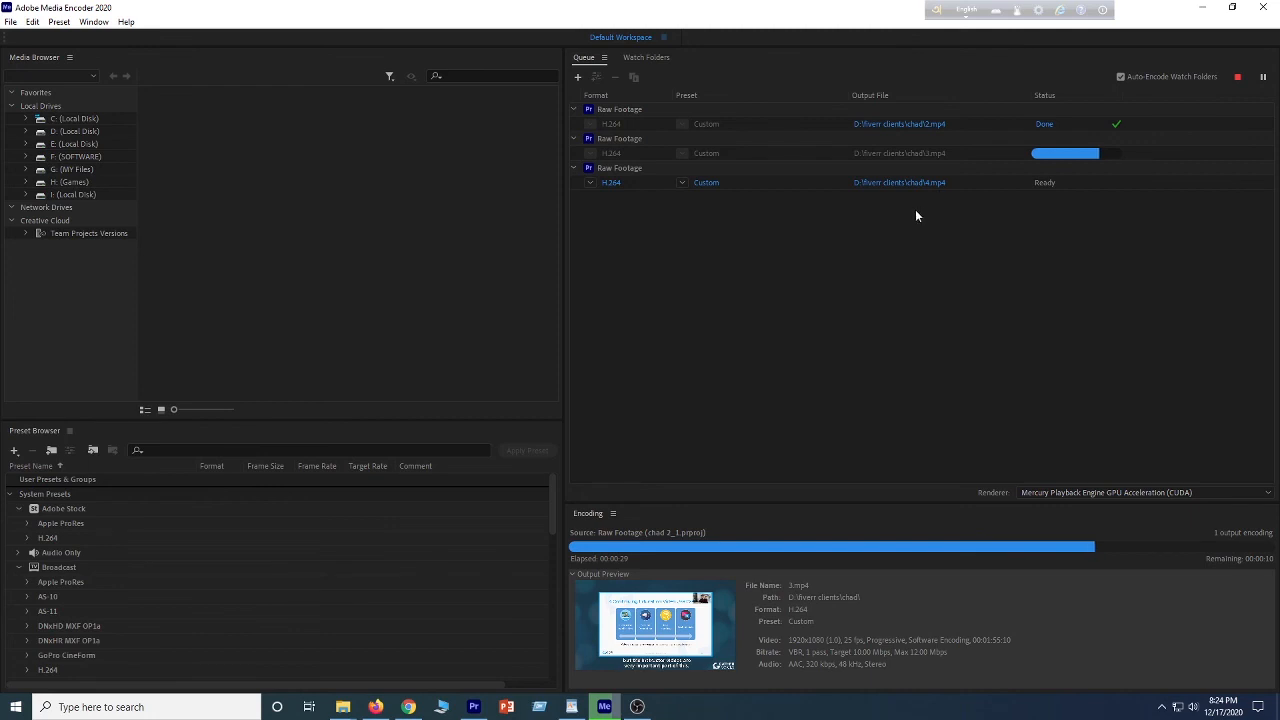
Step: Switch back to Premiere Pro and show the remaining segments after the marked range in the Raw Footage timeline
{"action": "left_click", "coordinate": [474, 706]}
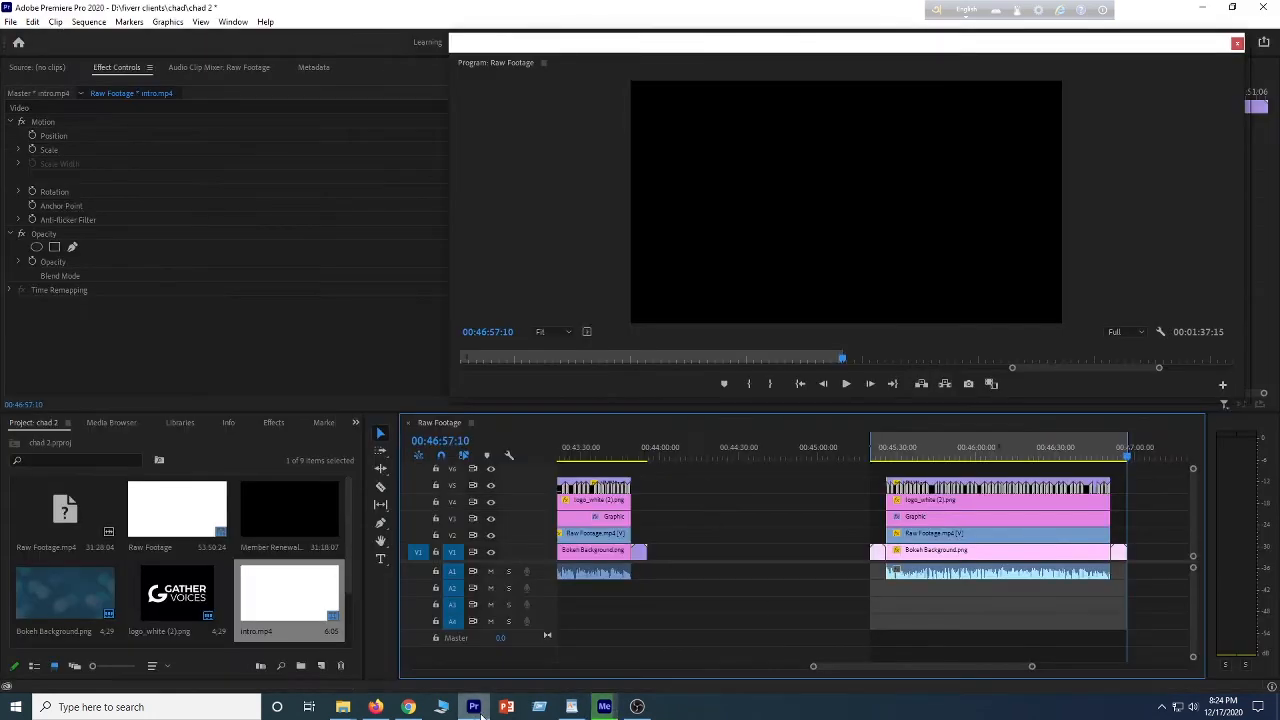
{"action": "left_click_drag", "start_coordinate": [1032, 668], "coordinate": [1146, 669]}
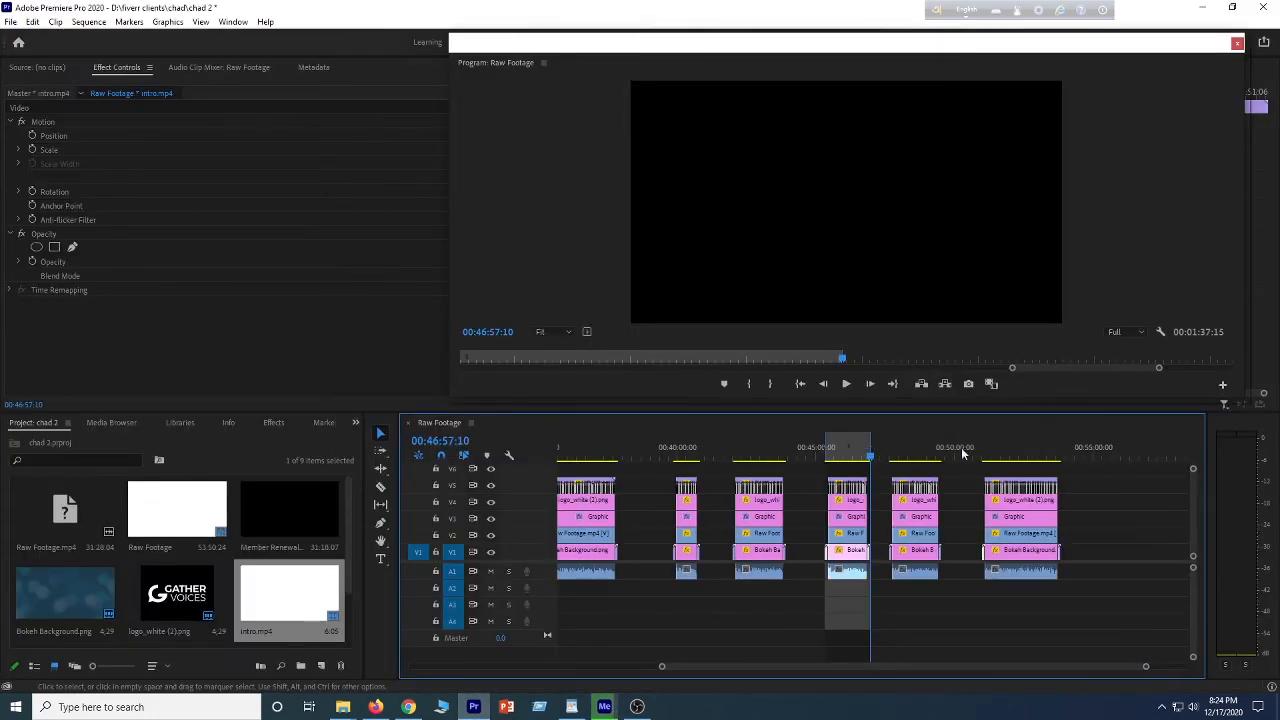